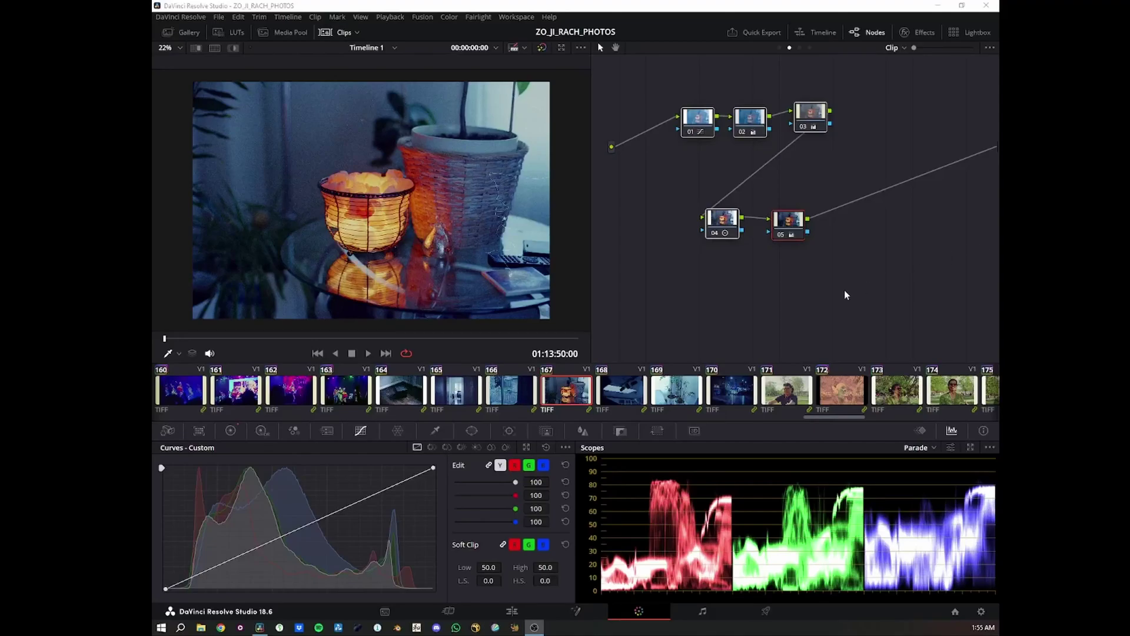
- Deselect nodes, open the Effects Library, widen the node graph, and marquee-select all five nodes
click(724, 279)
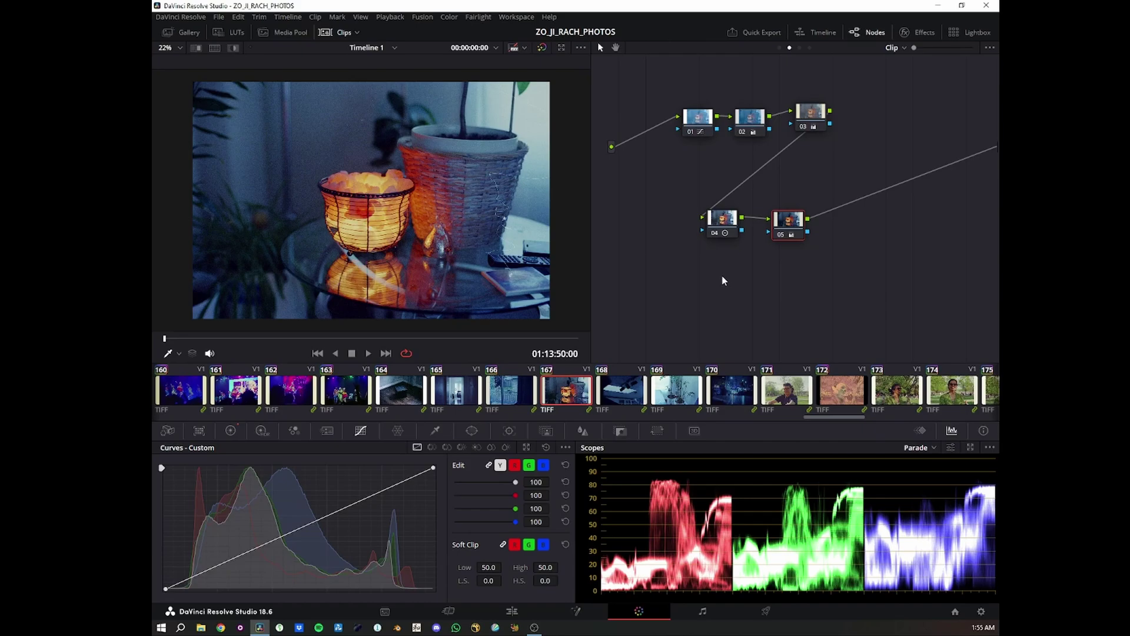
click(922, 33)
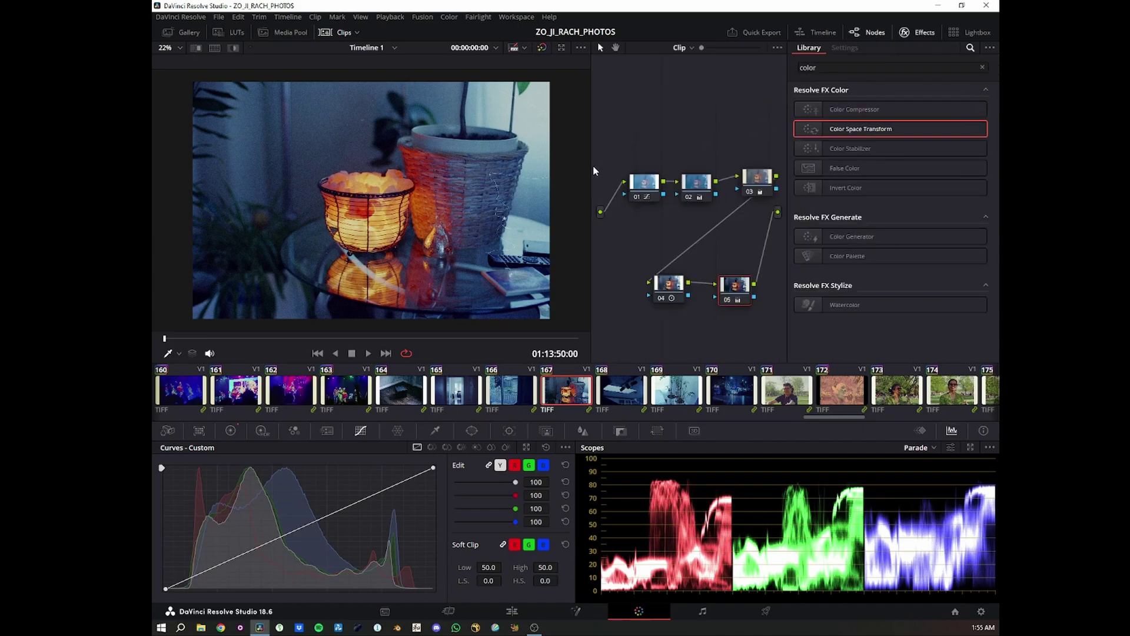
drag(588, 169, 435, 172)
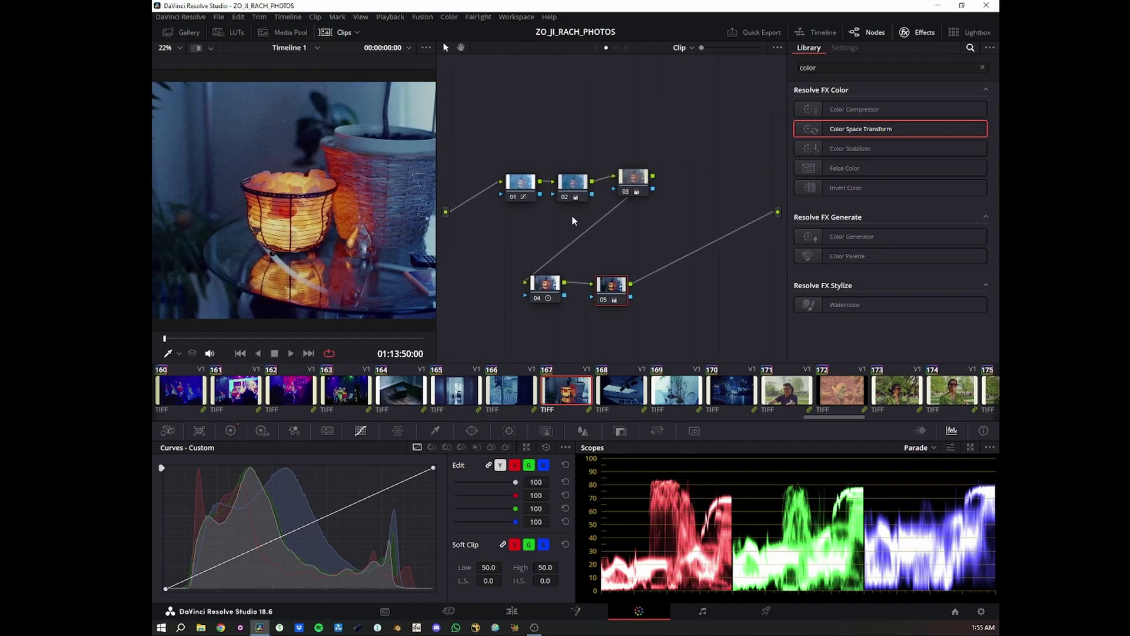
drag(697, 116, 501, 319)
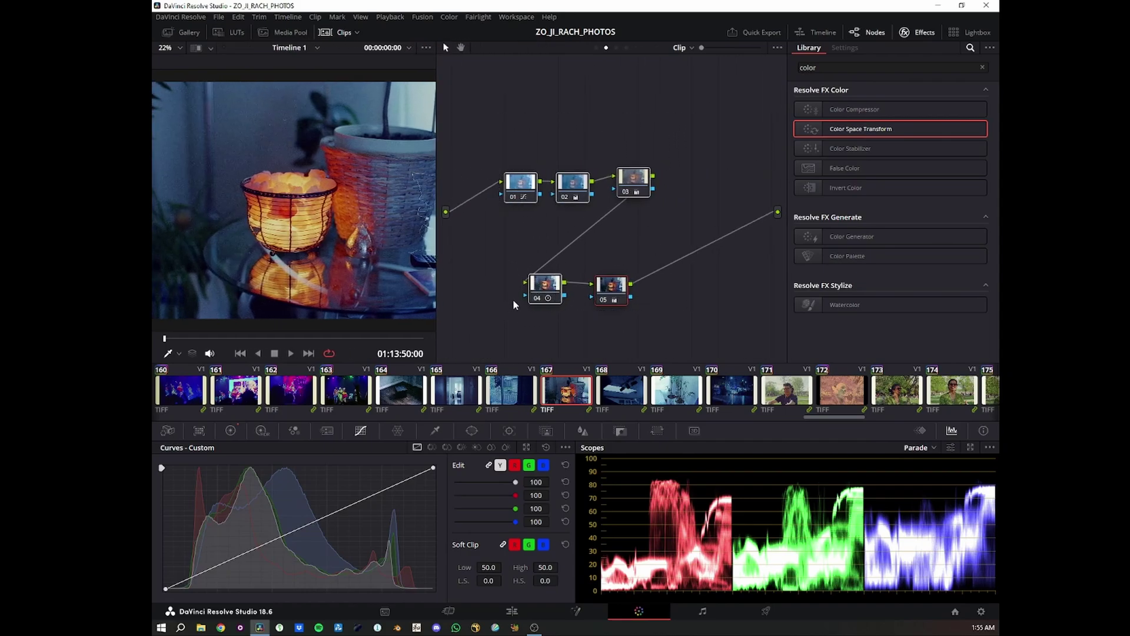
- Disable all five selected nodes with Ctrl+D and restore the viewer width
key(ctrl+d)
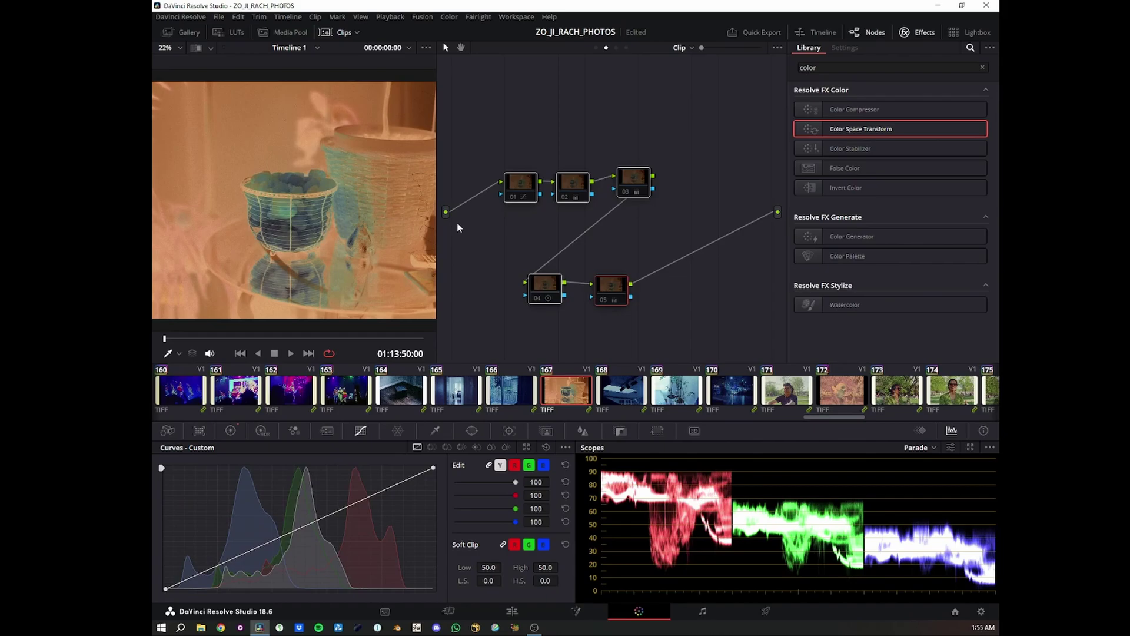
drag(436, 215, 542, 202)
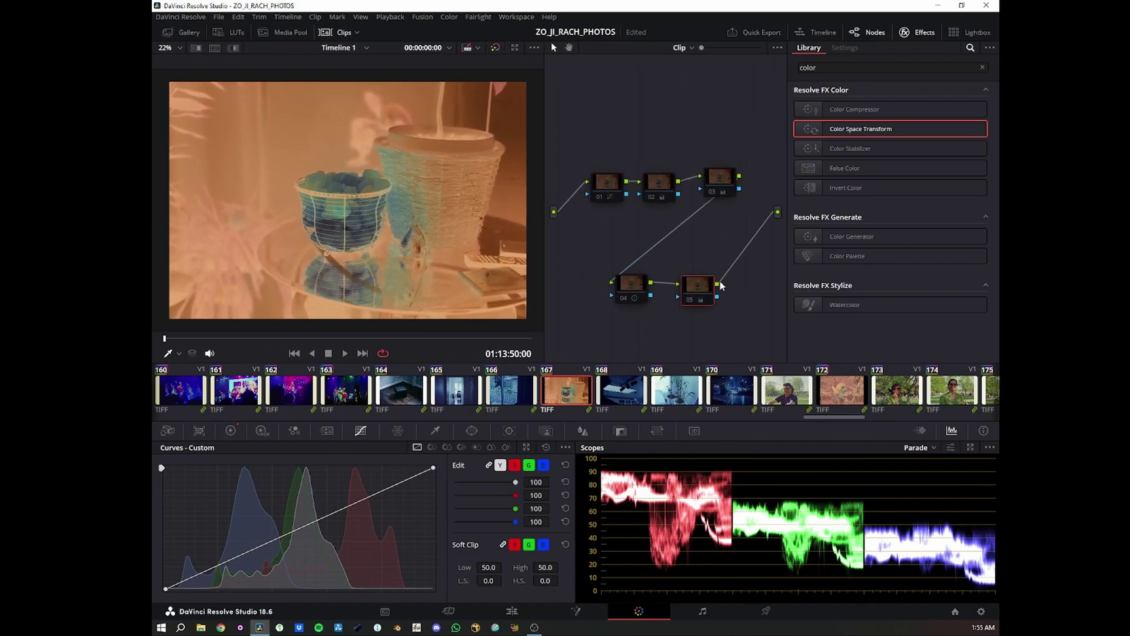
drag(700, 296, 702, 292)
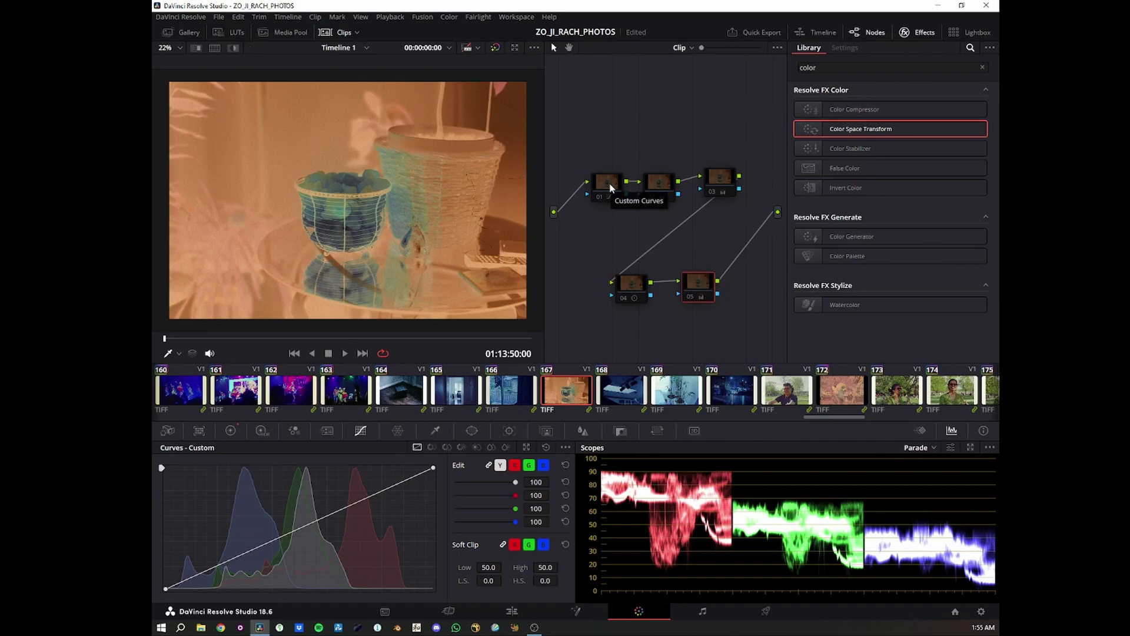
- Inspect the inverted curves on nodes 01 and 02 while tidying their positions
drag(611, 187, 609, 183)
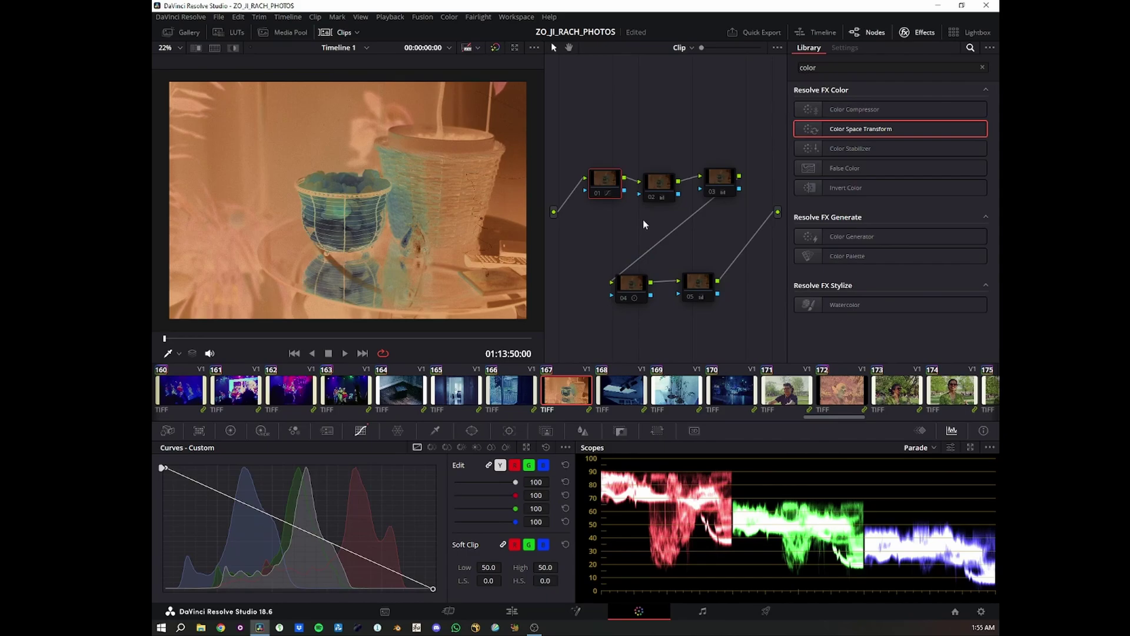
click(657, 187)
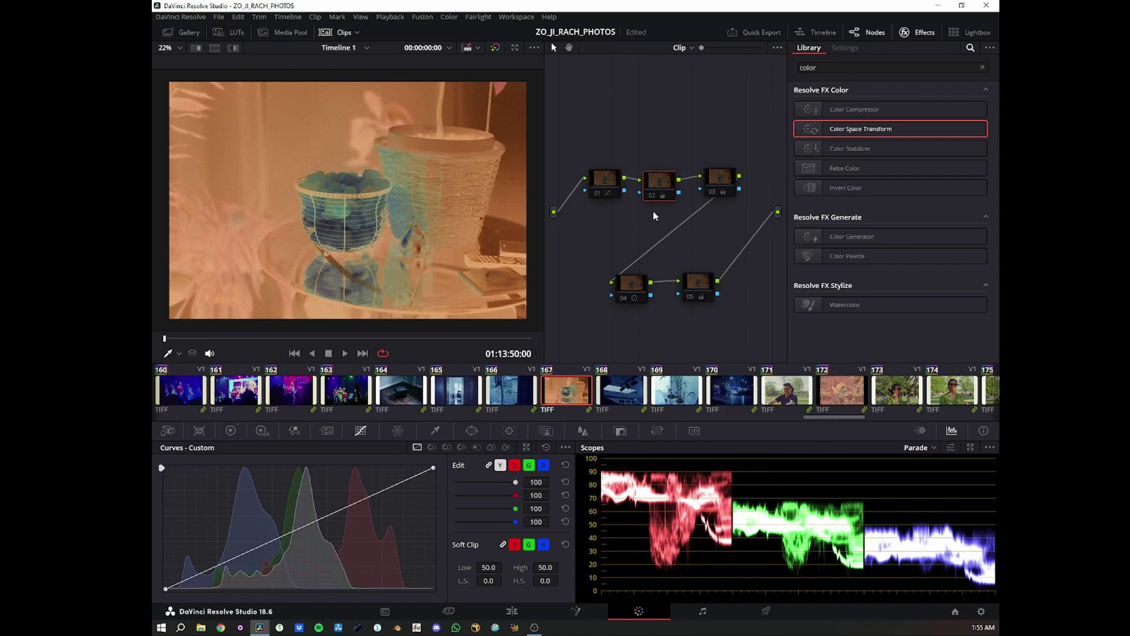
drag(661, 188, 658, 191)
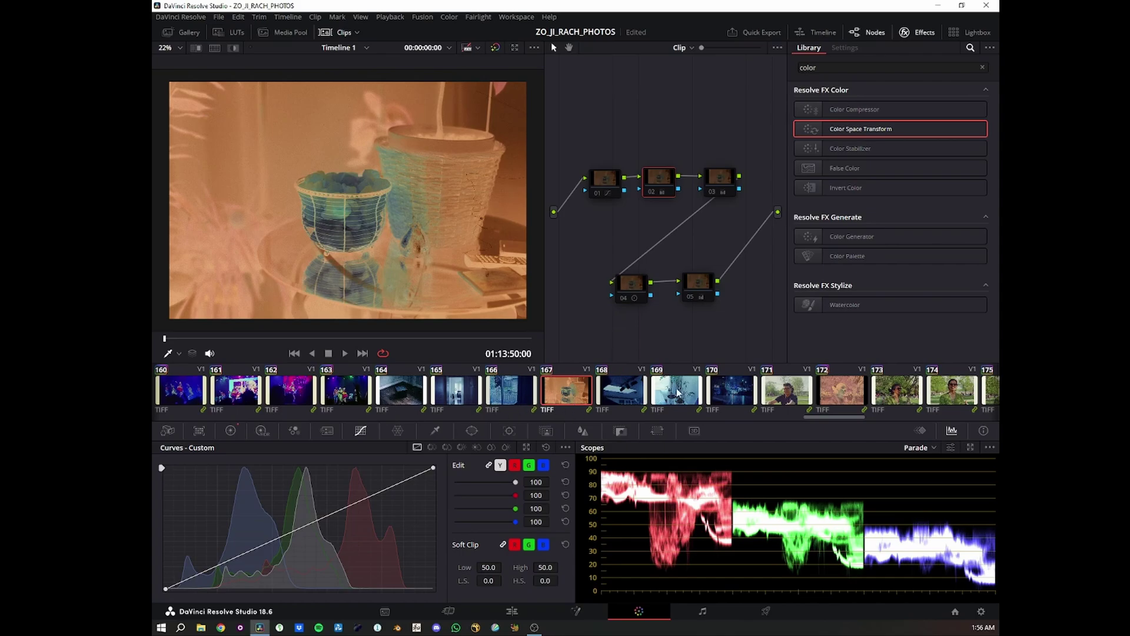
drag(598, 186, 591, 182)
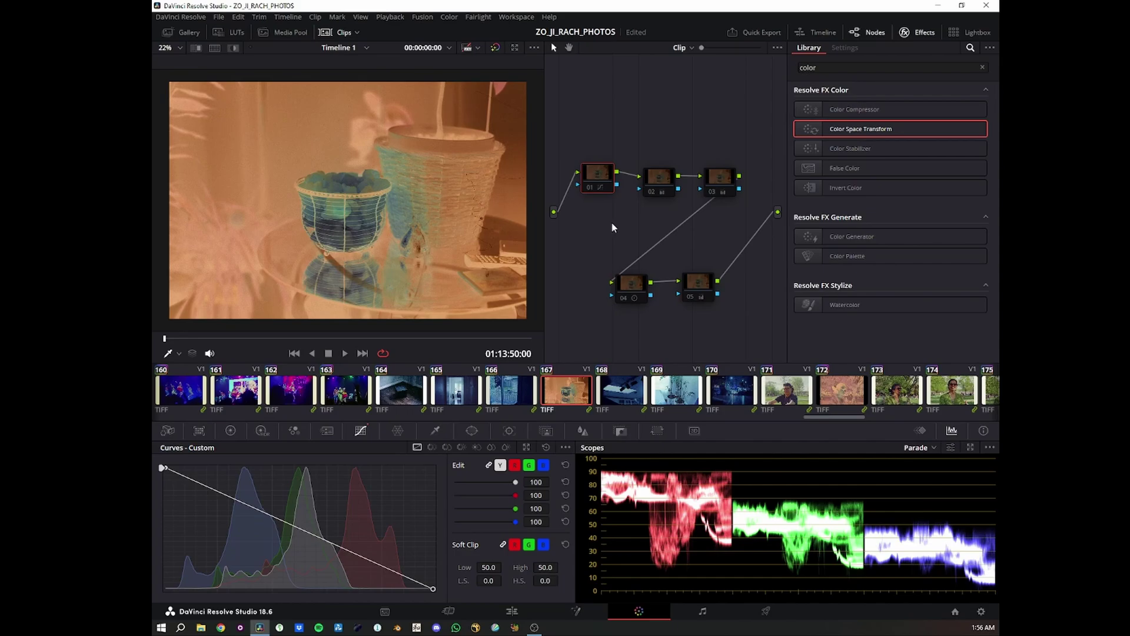
drag(602, 183, 606, 191)
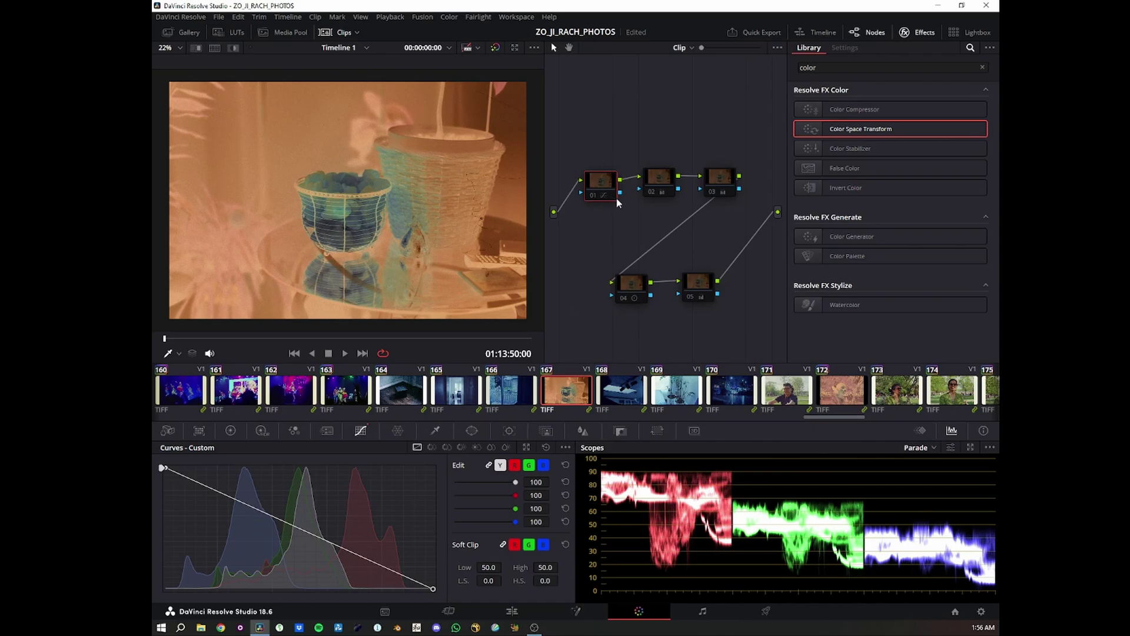
- Toggle node 01 to compare negative and inverted image, and test the curve endpoints
key(ctrl+f)
key(ctrl+f)
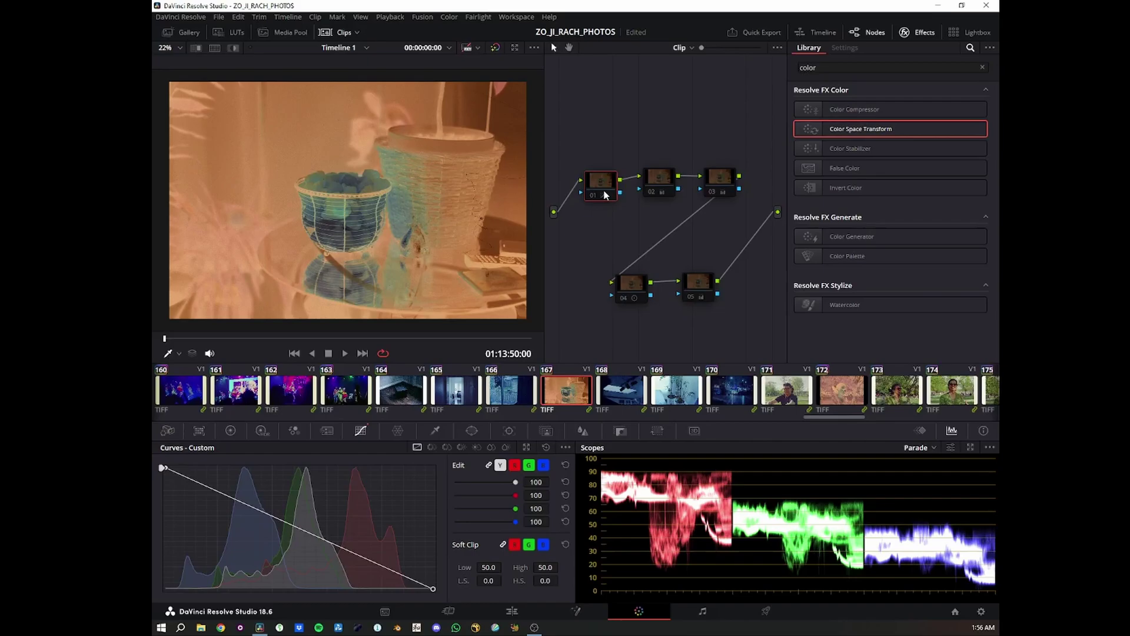
key(ctrl+d)
key(ctrl+d)
key(ctrl+d)
key(ctrl+d)
key(ctrl+d)
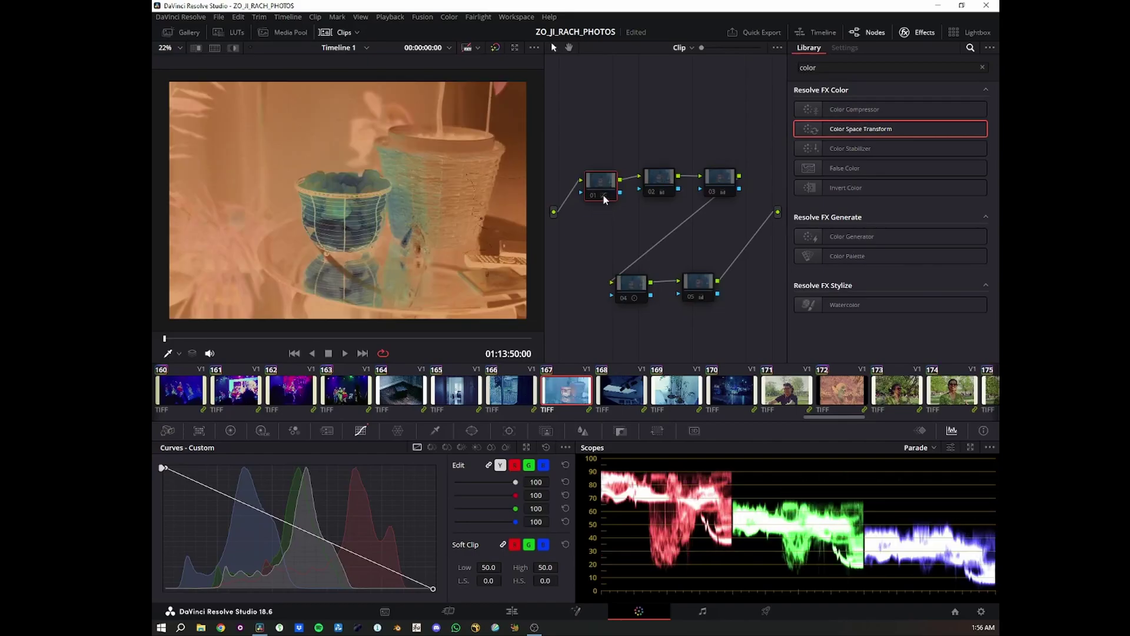
key(ctrl+d)
key(ctrl+d)
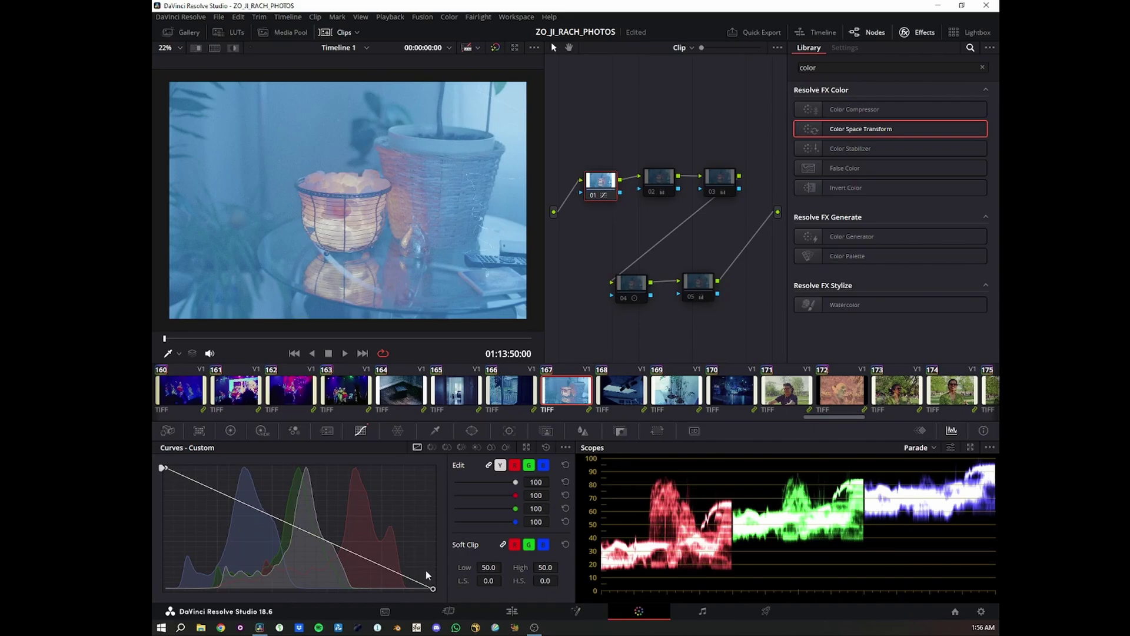
drag(434, 590, 433, 468)
drag(167, 471, 161, 390)
drag(605, 198, 604, 191)
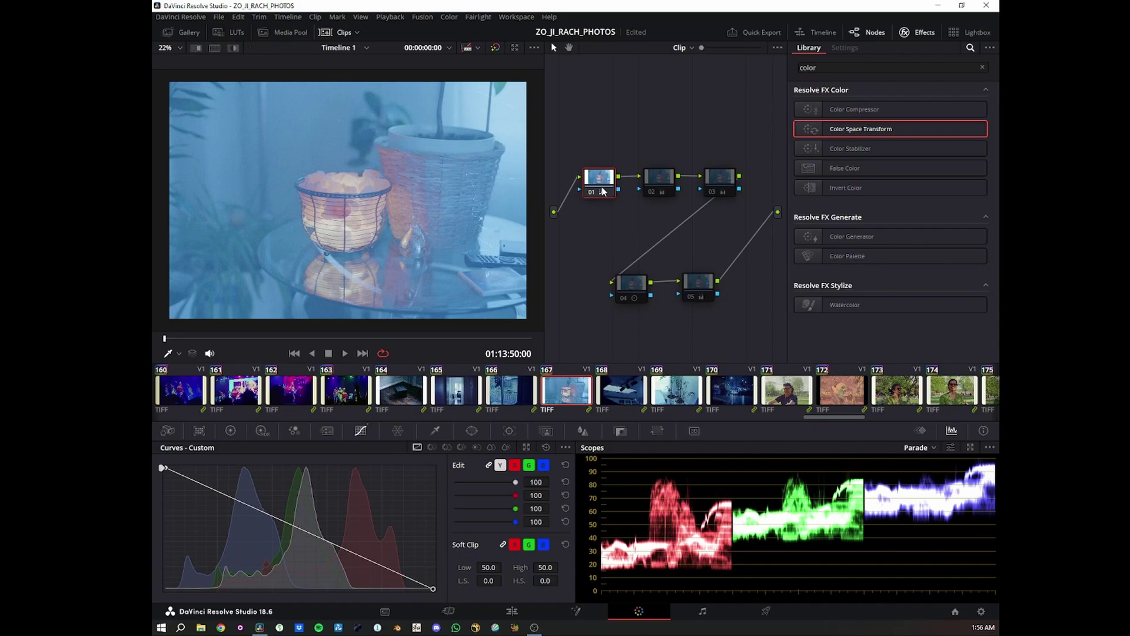
- Select node 02, show the Primaries palette, and repeatedly toggle node 02 to compare its effect
click(656, 180)
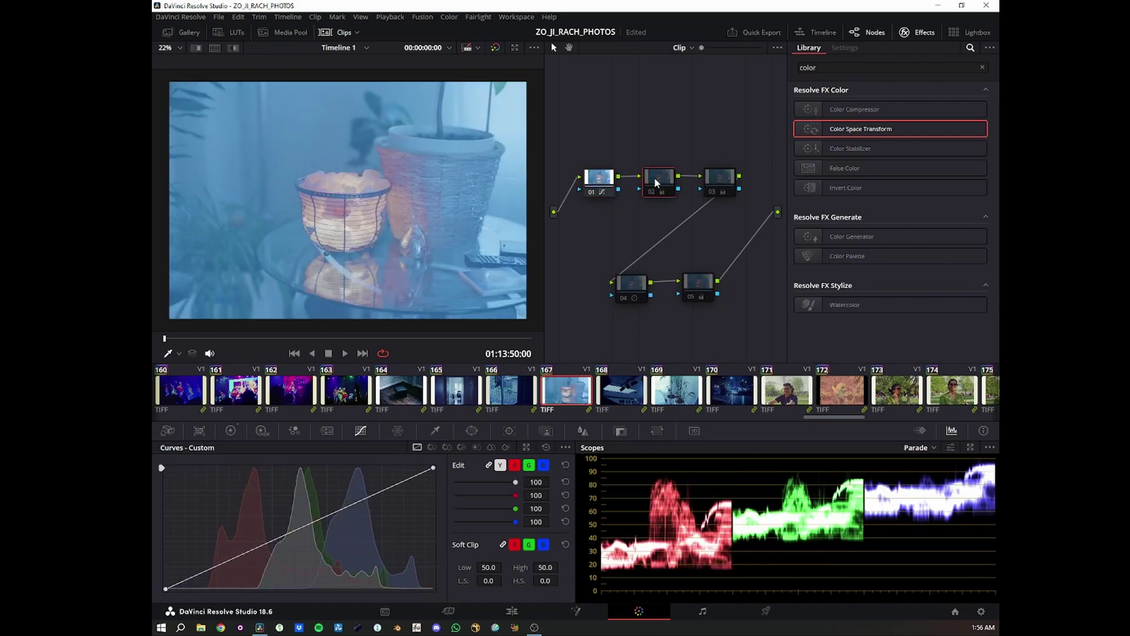
click(230, 430)
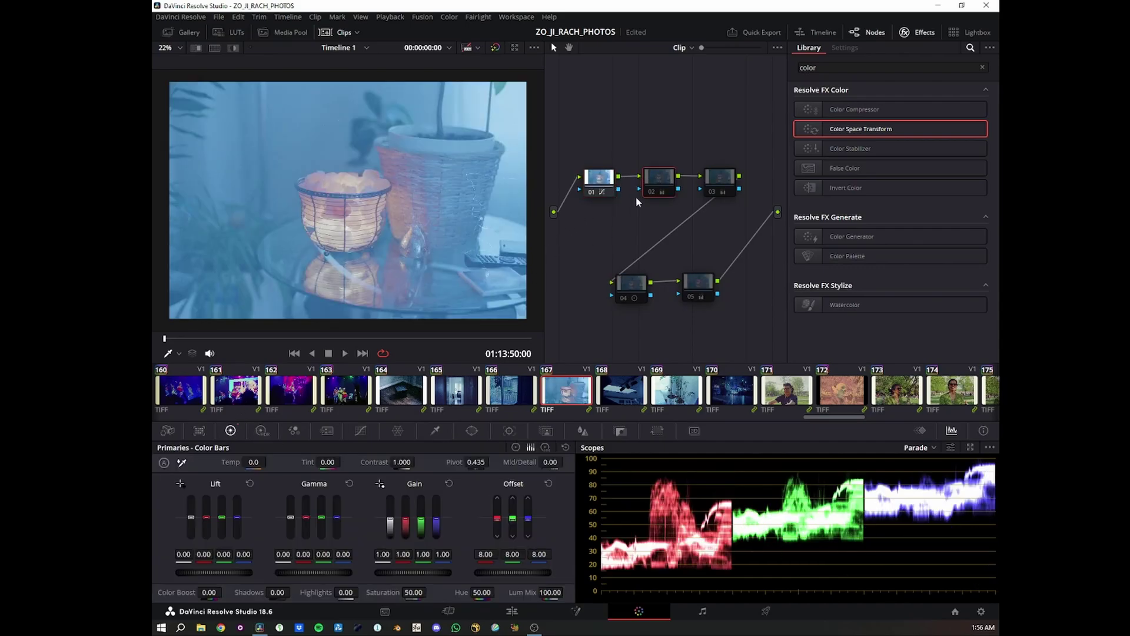
click(659, 189)
click(659, 189)
click(660, 189)
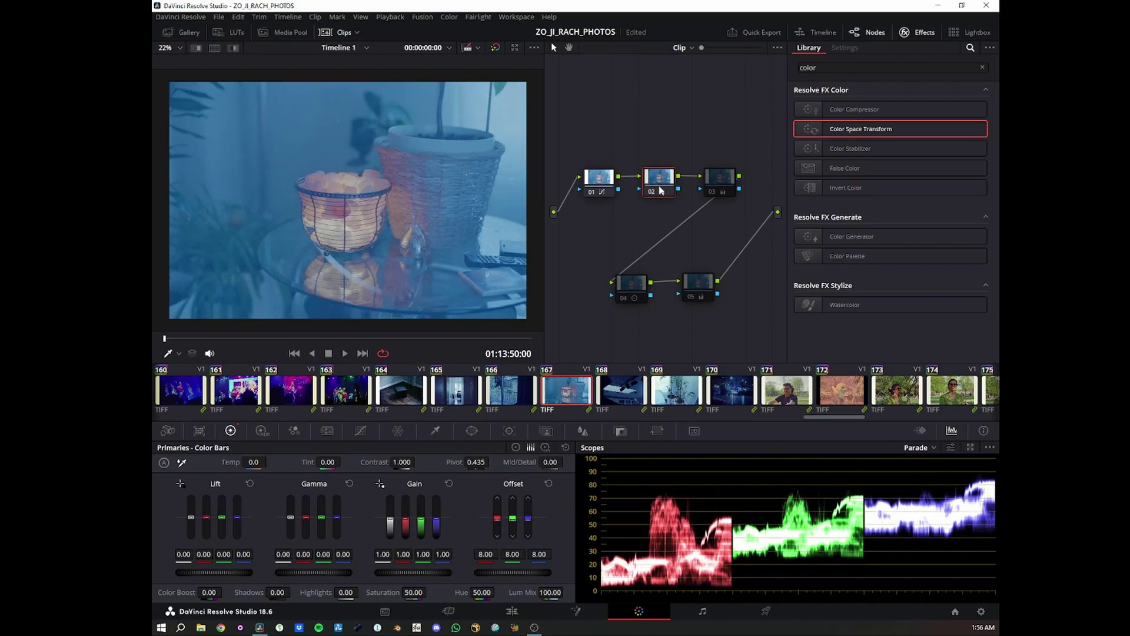
click(659, 189)
click(659, 189)
click(660, 190)
click(660, 189)
click(660, 189)
click(659, 190)
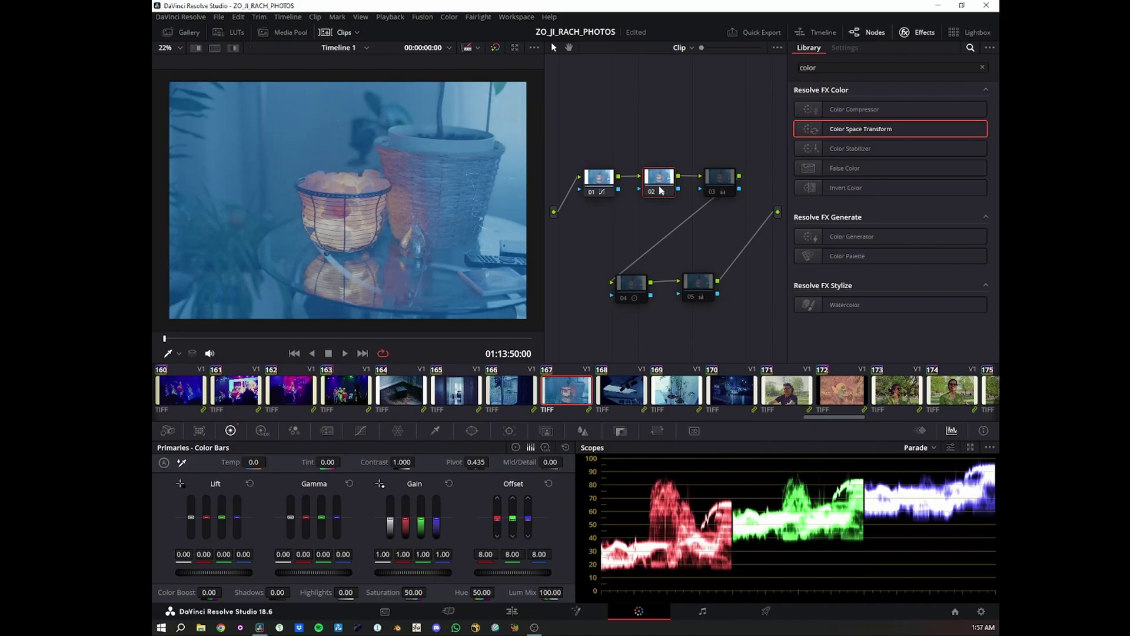
click(659, 190)
click(659, 190)
click(659, 189)
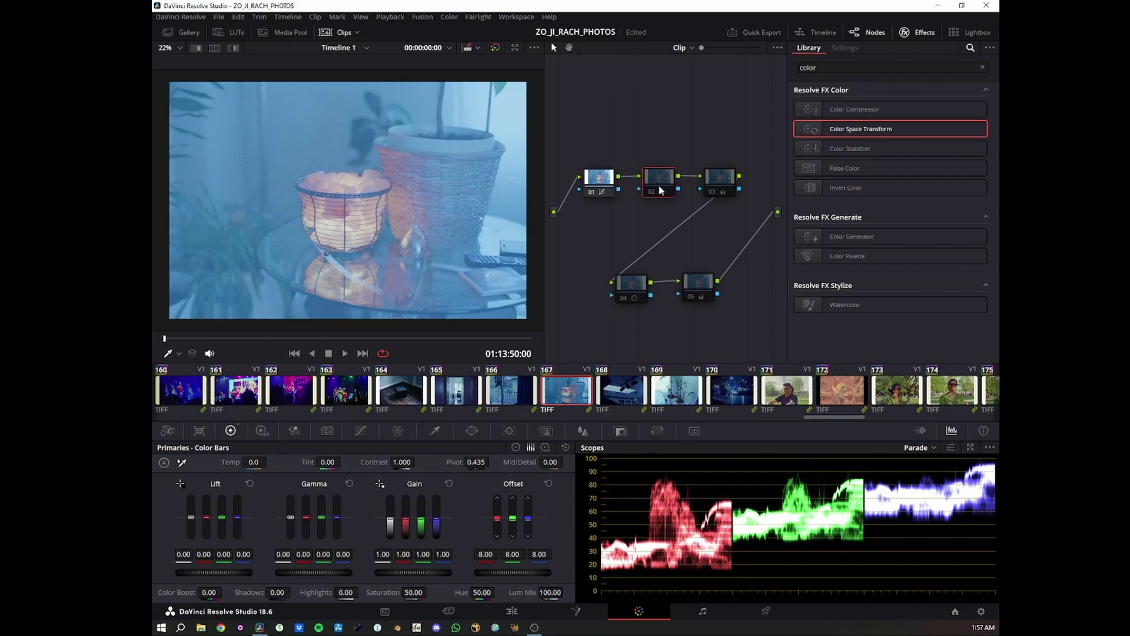
click(659, 190)
click(659, 190)
click(659, 189)
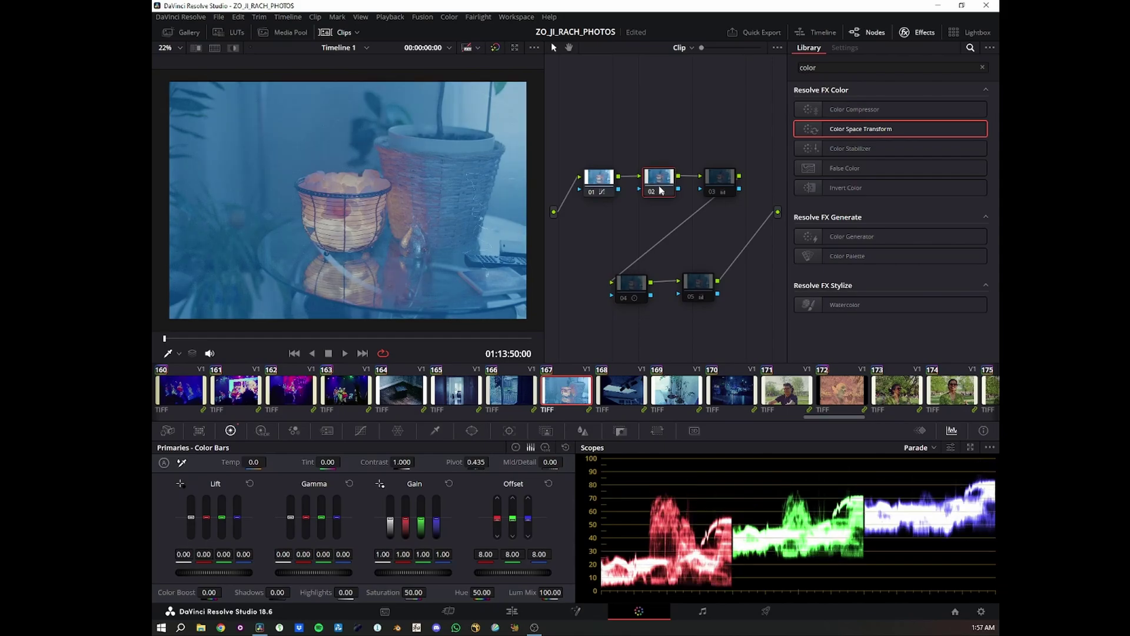
click(660, 189)
click(659, 190)
click(660, 189)
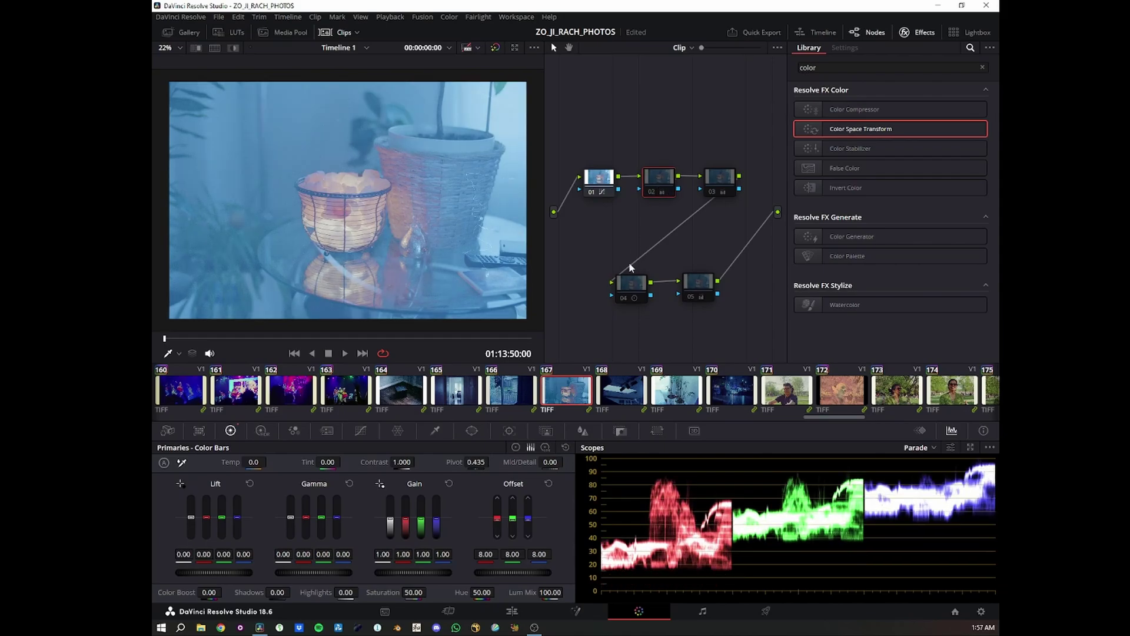
- Flip node 02 with Ctrl+D, leaving its 8.00 offset enabled
key(ctrl+d)
key(ctrl+d)
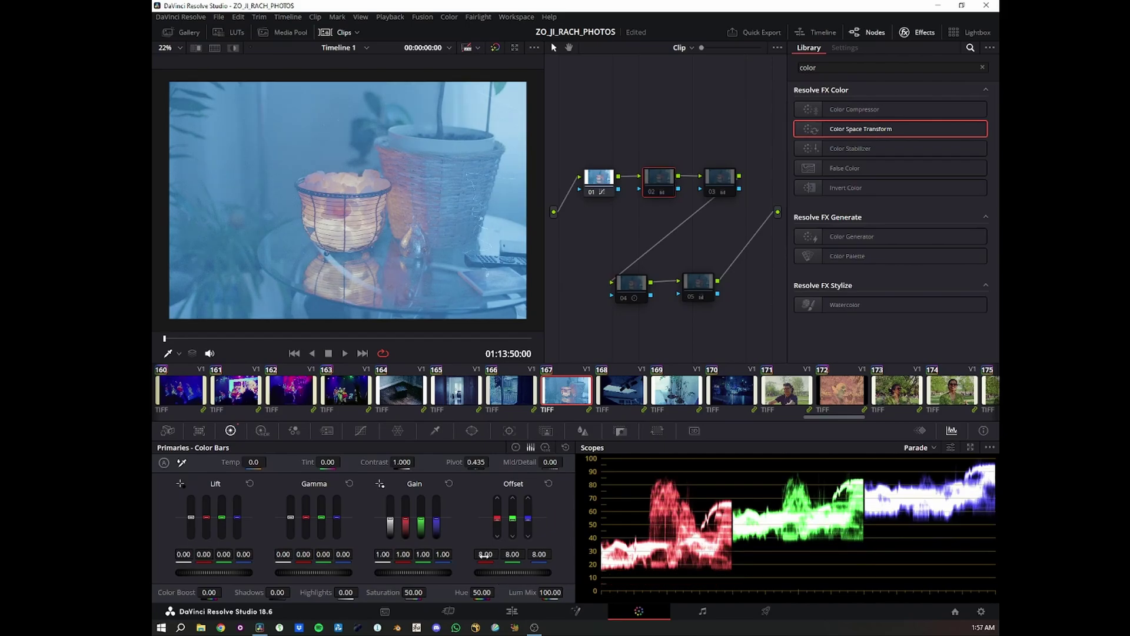
key(ctrl+d)
key(ctrl+d)
key(ctrl+d)
key(ctrl+d)
key(ctrl+d)
key(ctrl+d)
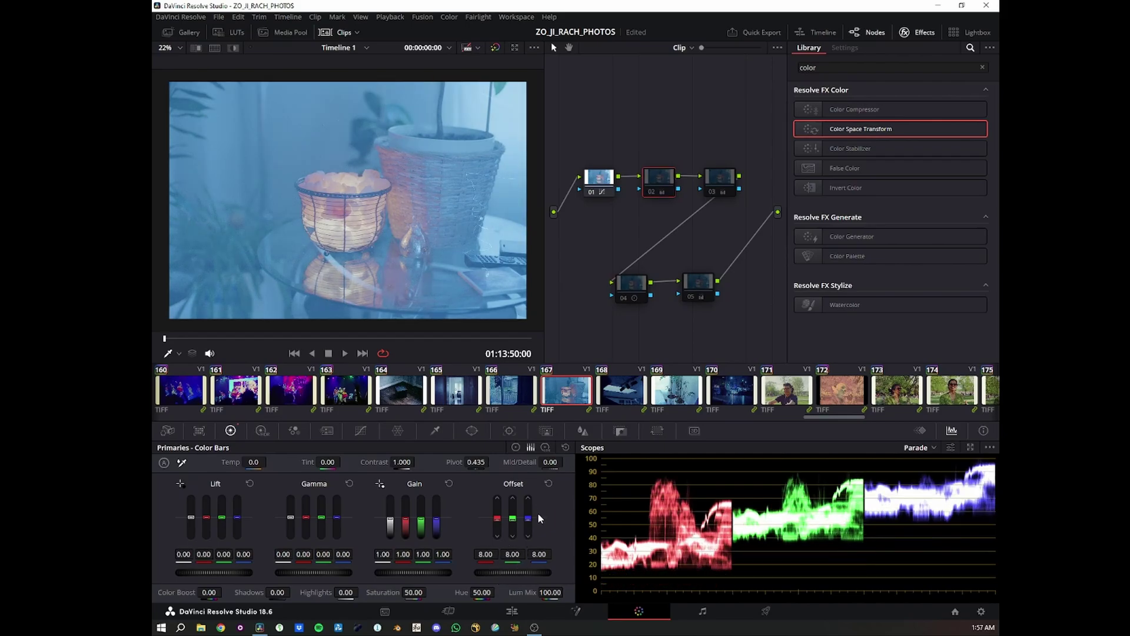
key(ctrl+d)
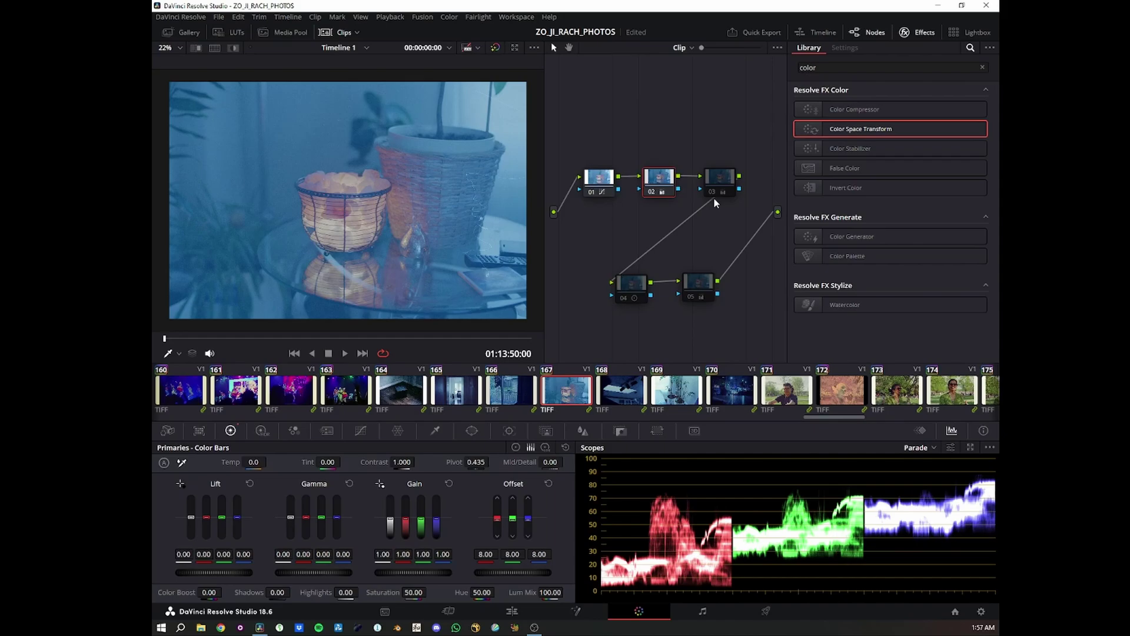
- Toggle node 03's lift and gain balance on and off, leaving it enabled
click(719, 181)
key(ctrl+d)
key(ctrl+d)
key(ctrl+d)
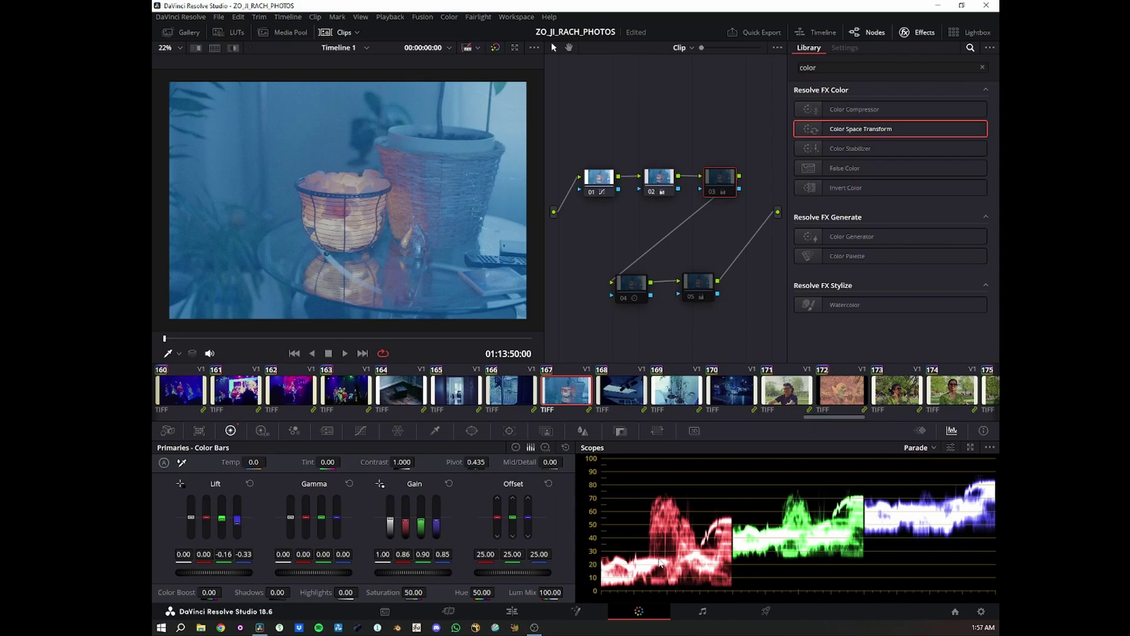
key(ctrl+d)
key(ctrl+d)
key(ctrl+d)
key(ctrl+d)
key(ctrl+d)
key(ctrl+d)
key(ctrl+d)
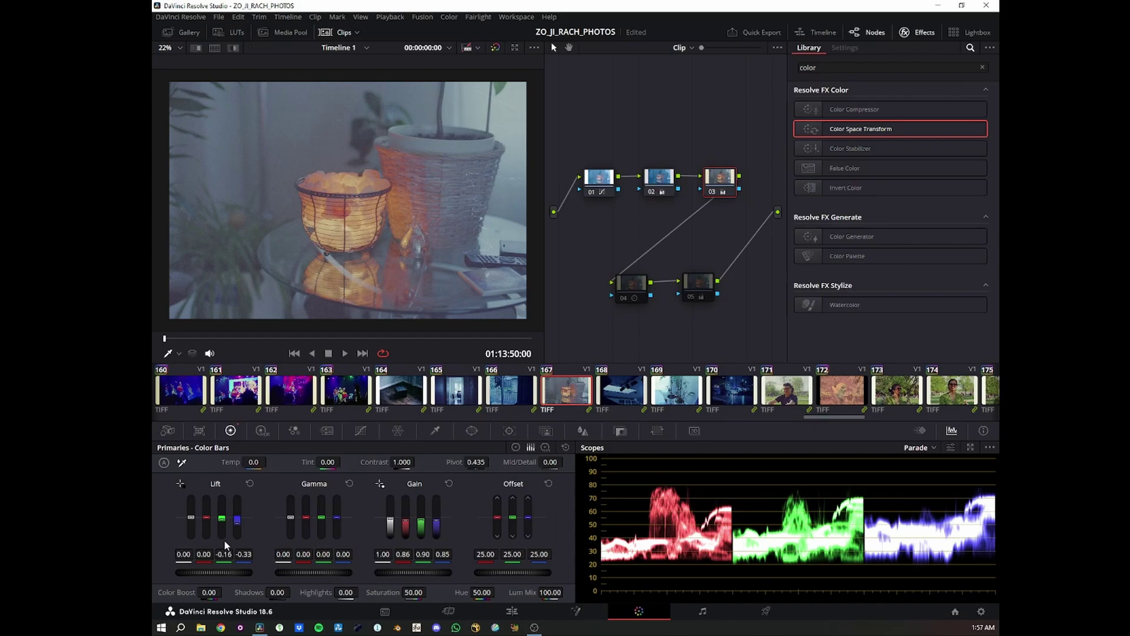
key(ctrl+d)
key(ctrl+d)
key(ctrl+d)
key(ctrl+d)
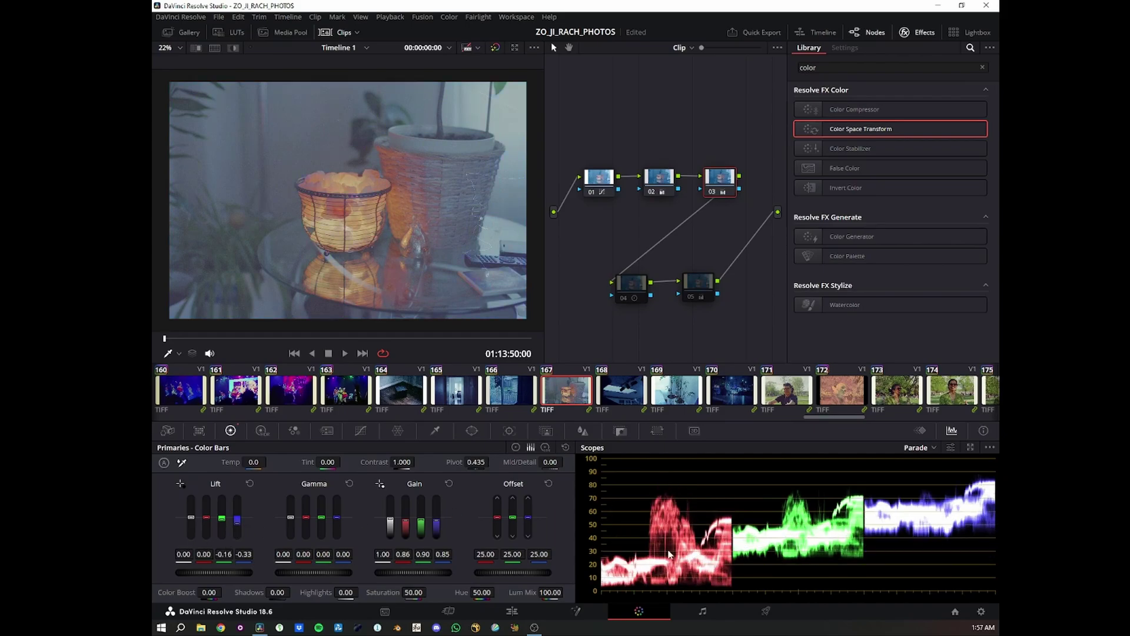
key(ctrl+d)
key(ctrl+d)
key(ctrl+d)
key(ctrl+d)
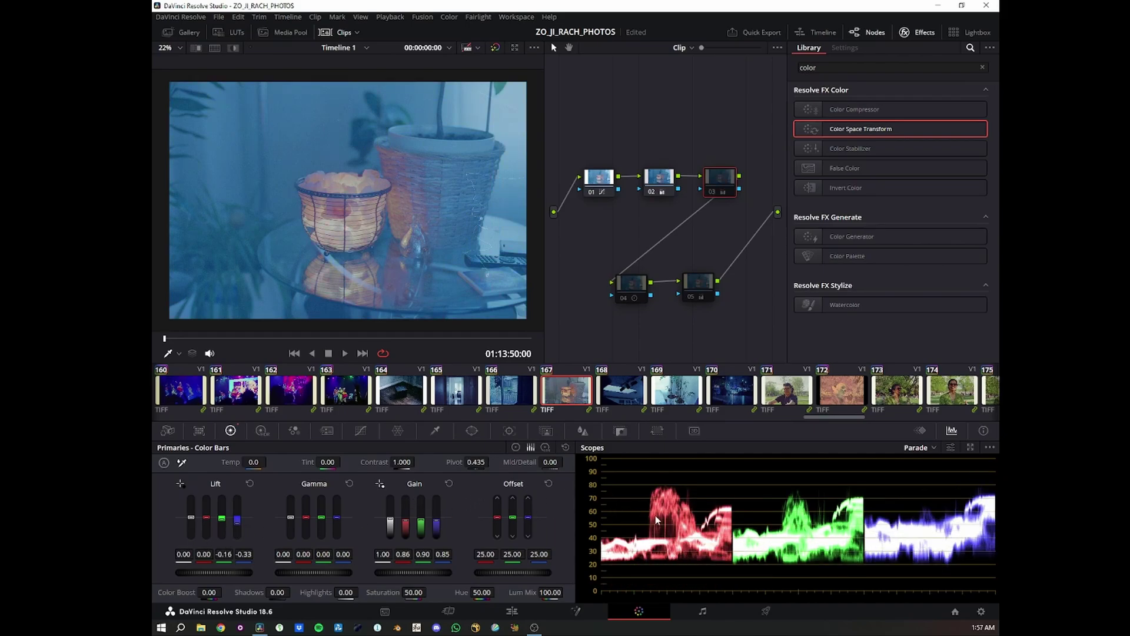
key(ctrl+d)
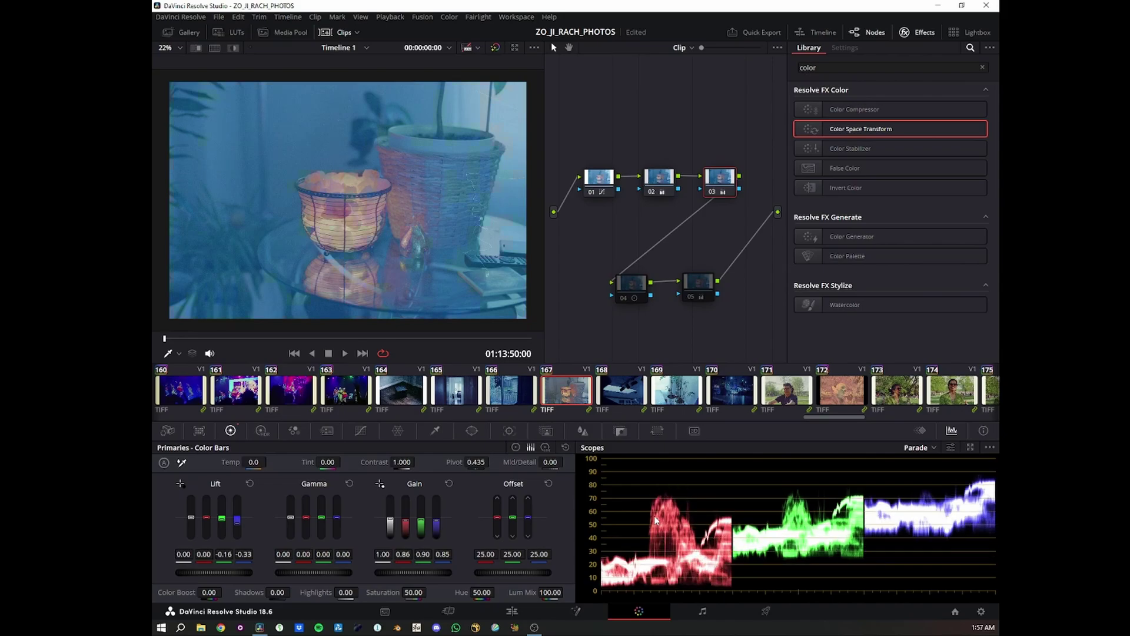
key(ctrl+d)
- Toggle node 04's 1.498 contrast boost on and off to compare
click(628, 288)
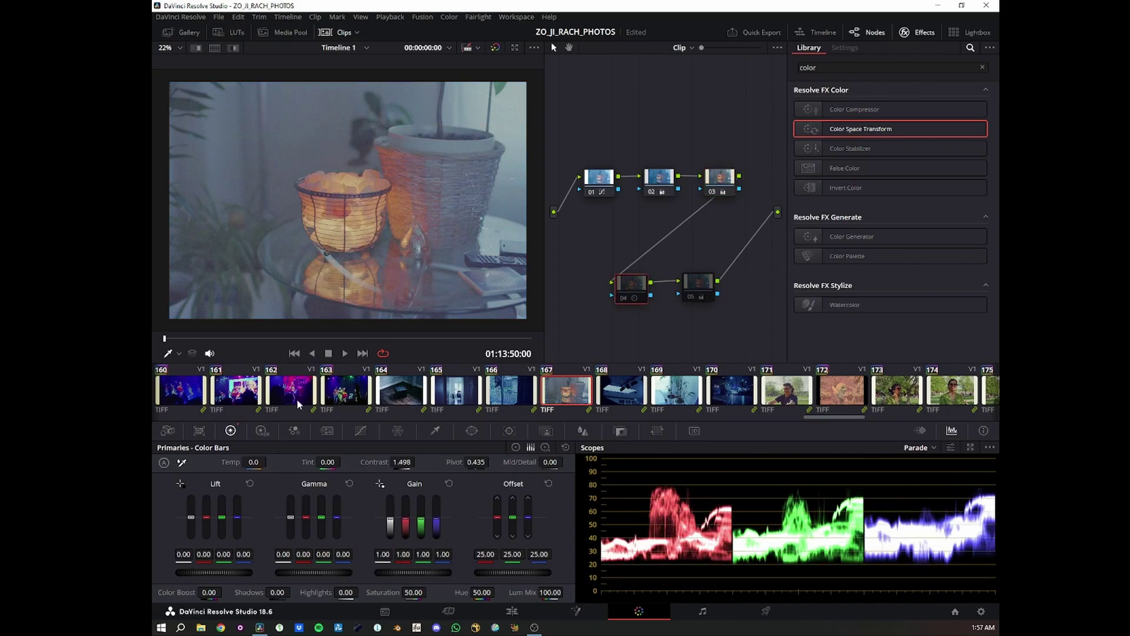
key(ctrl+d)
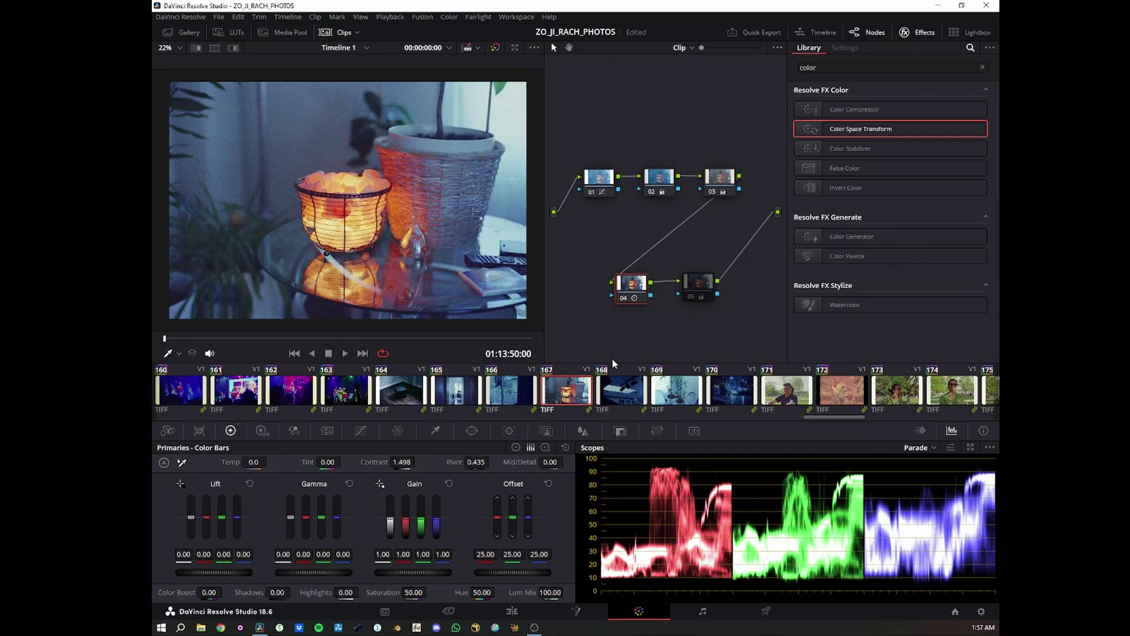
key(ctrl+d)
key(ctrl+d)
key(ctrl+d)
key(ctrl+d)
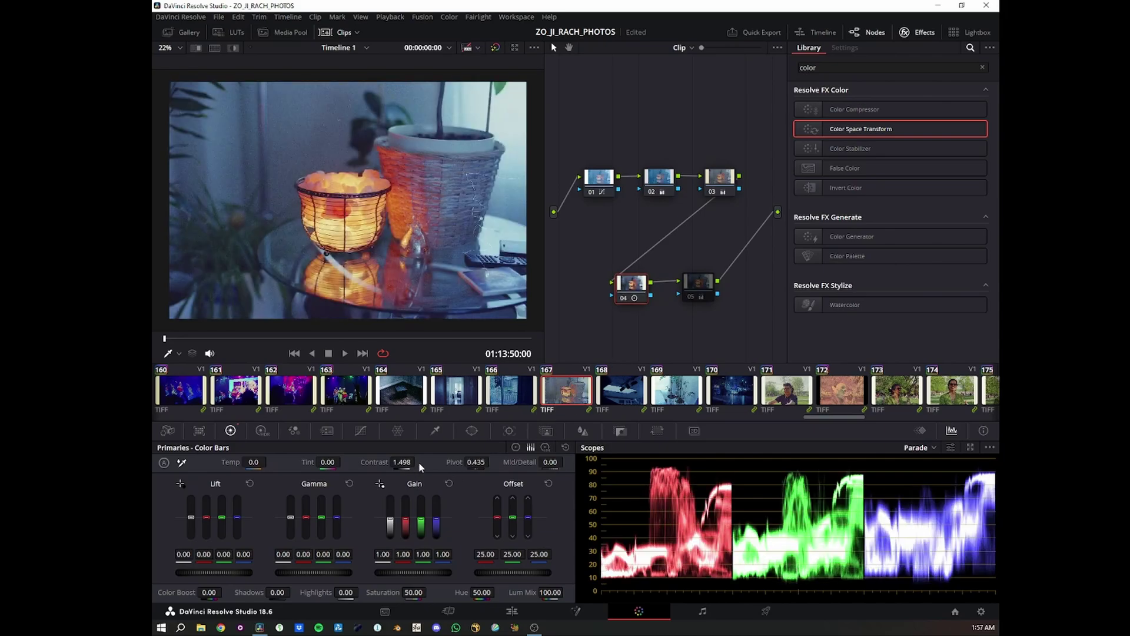
key(ctrl+d)
key(ctrl+d)
key(ctrl+d)
key(ctrl+d)
key(ctrl+d)
key(ctrl+d)
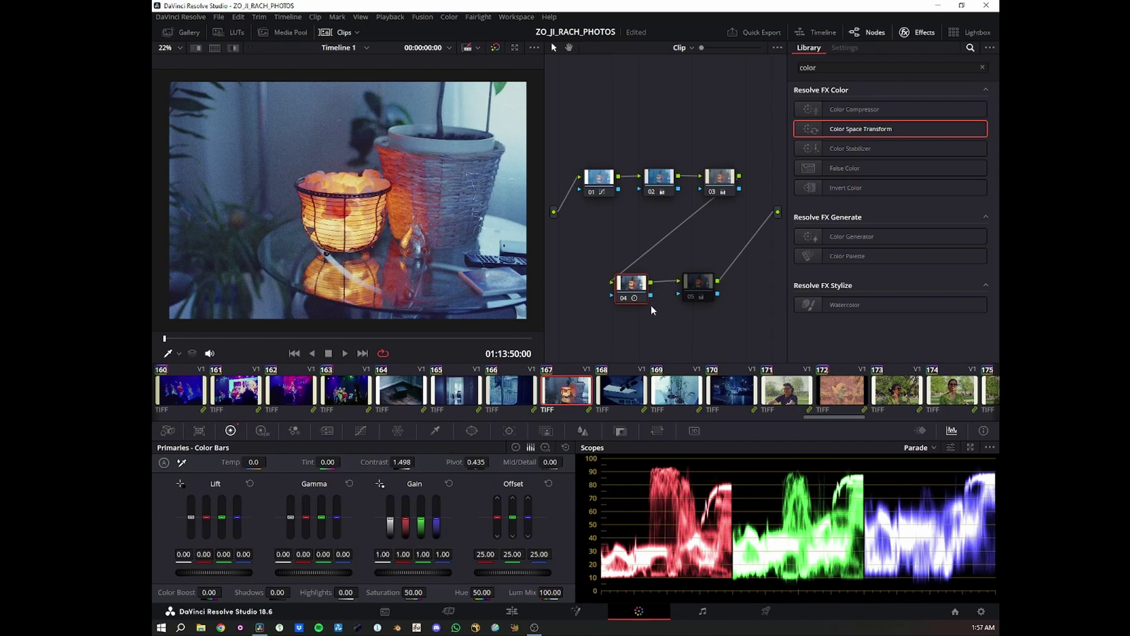
- Toggle node 05's 12.00 offset to compare, leaving both nodes active
key(ctrl+d)
key(ctrl+d)
click(699, 287)
key(ctrl+d)
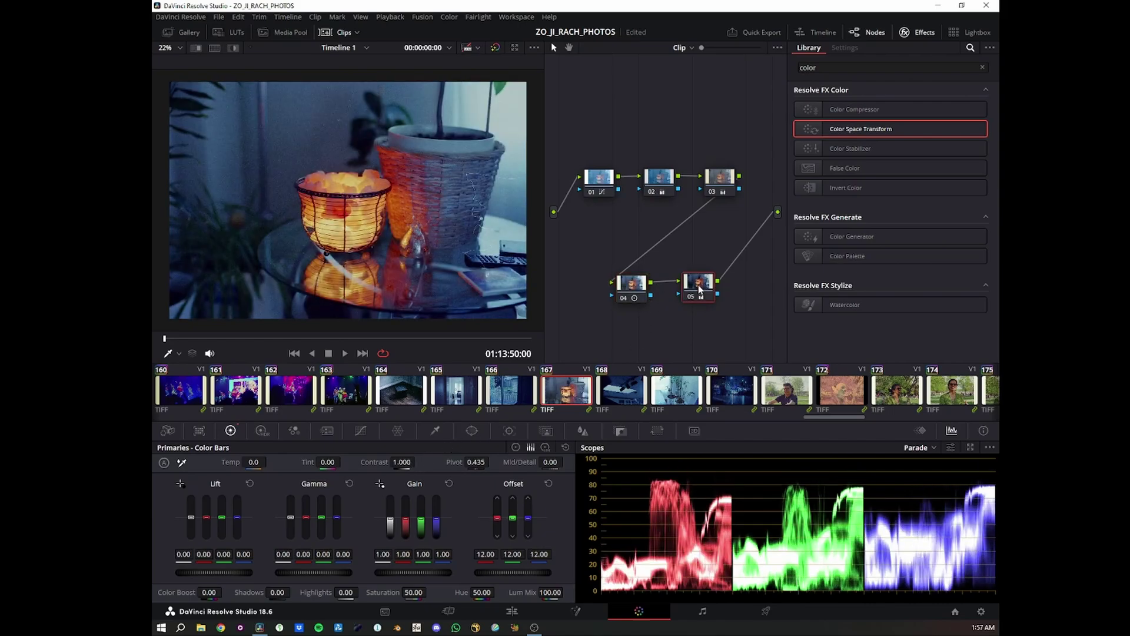
key(ctrl+d)
key(ctrl+d)
key(ctrl+d)
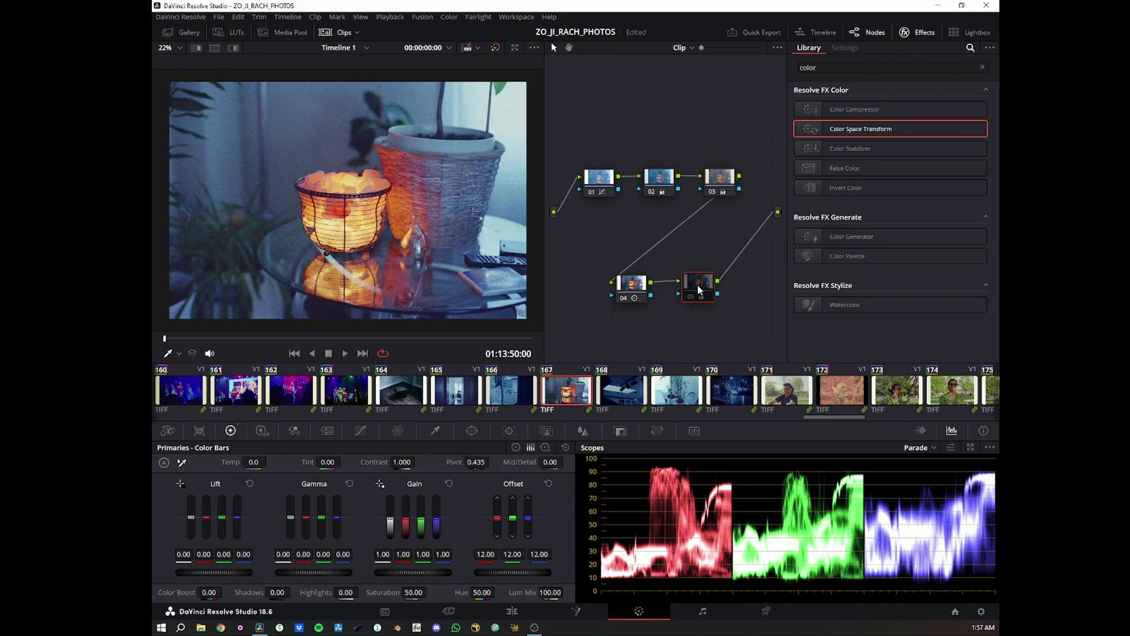
key(ctrl+d)
key(ctrl+d)
key(ctrl+d)
key(ctrl+d)
key(ctrl+d)
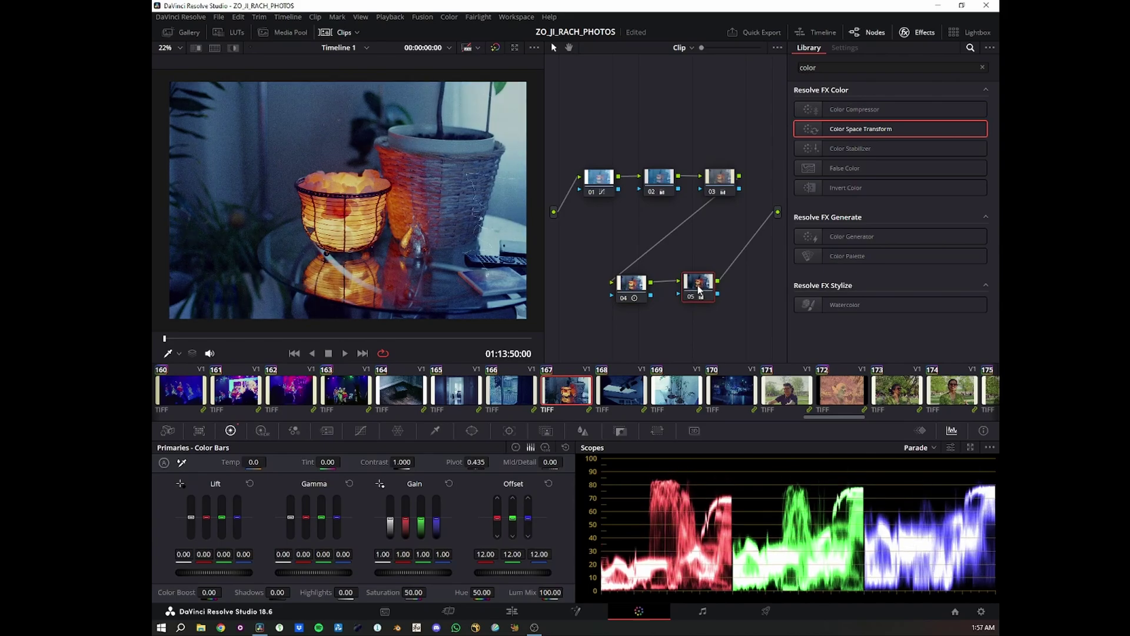
key(ctrl+d)
key(ctrl+d)
key(ctrl+d)
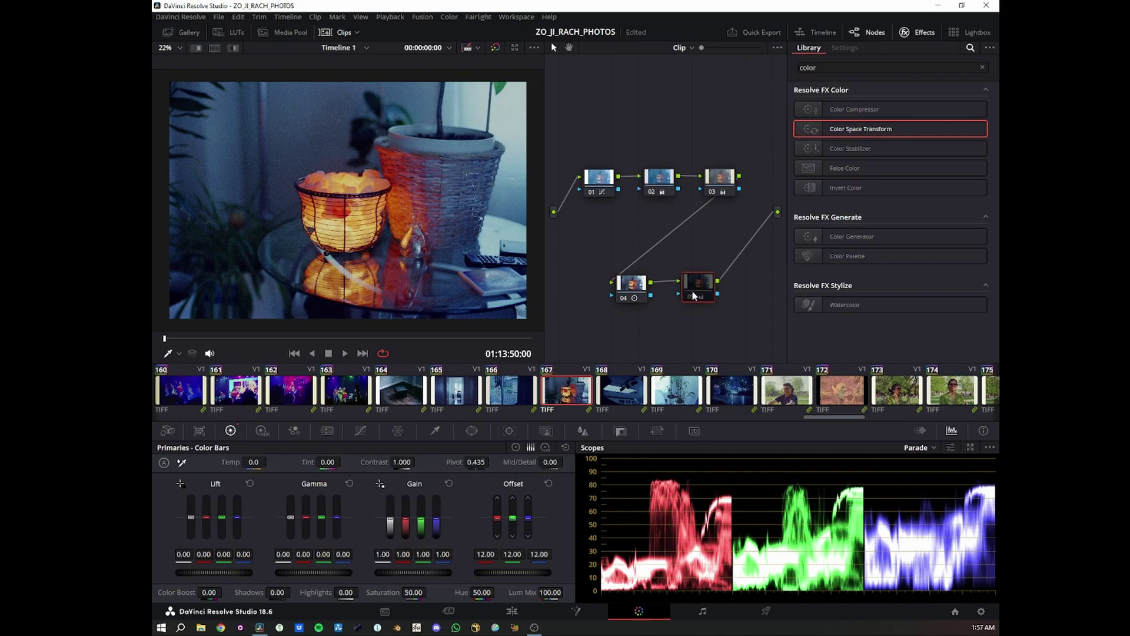
key(ctrl+d)
key(ctrl+d)
- Compare clip 168's ceiling-light grade against ungraded, then switch to clip 172 with the Effects Library closed
click(622, 392)
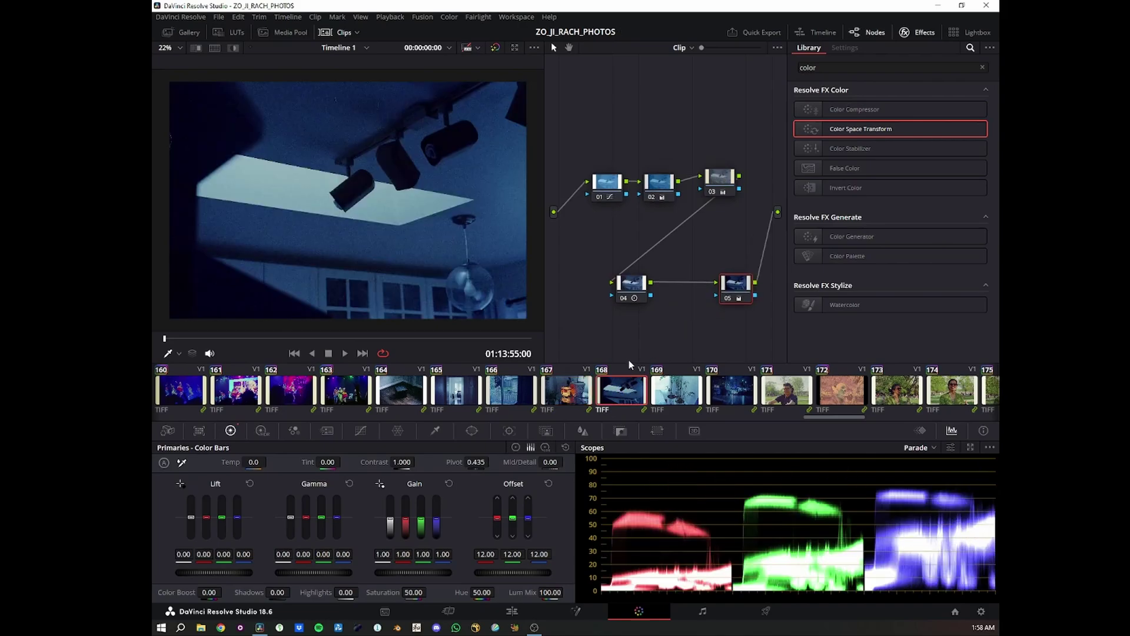
key(shift+d)
key(shift+d)
key(shift+d)
key(shift+d)
click(845, 398)
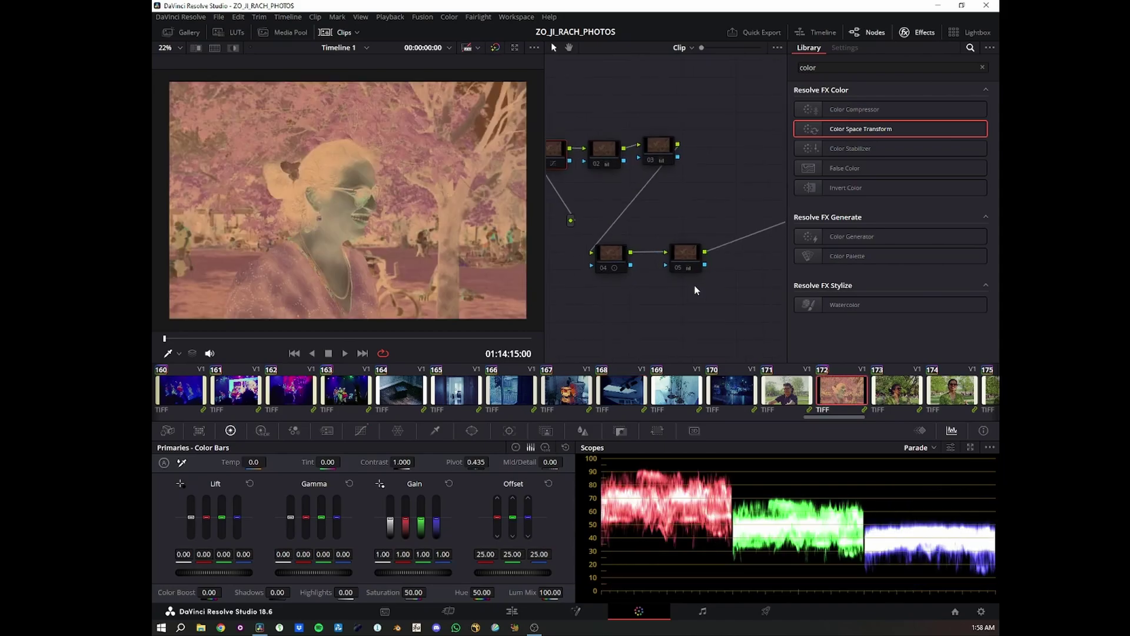
click(918, 33)
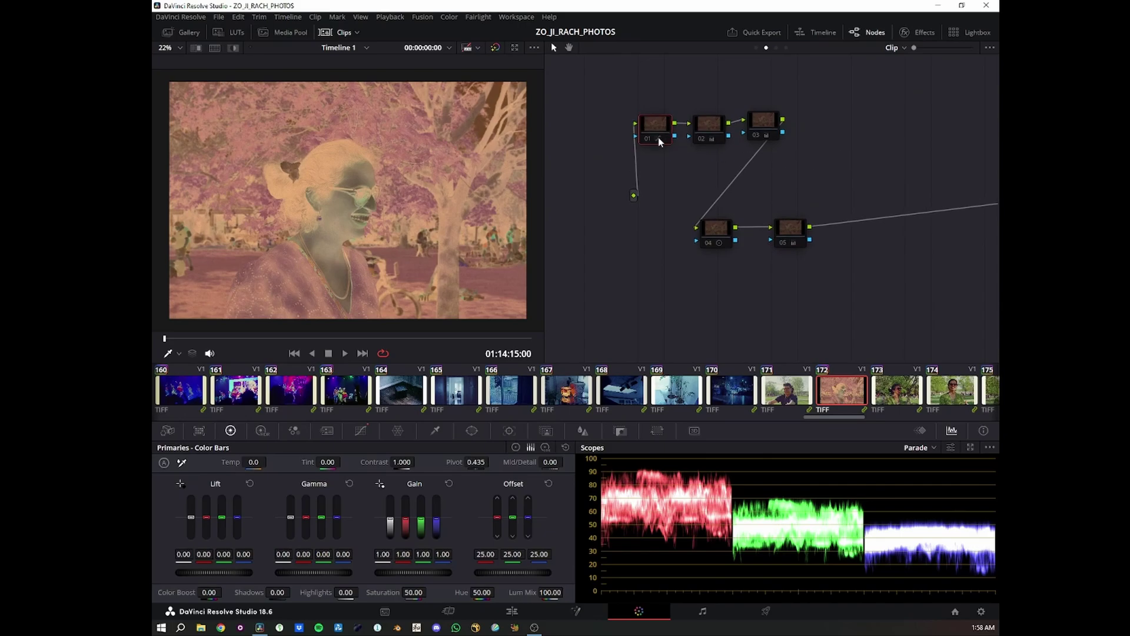
- Enable nodes 01 through 05 on clip 172, including node 05's 20.00 offset
click(659, 141)
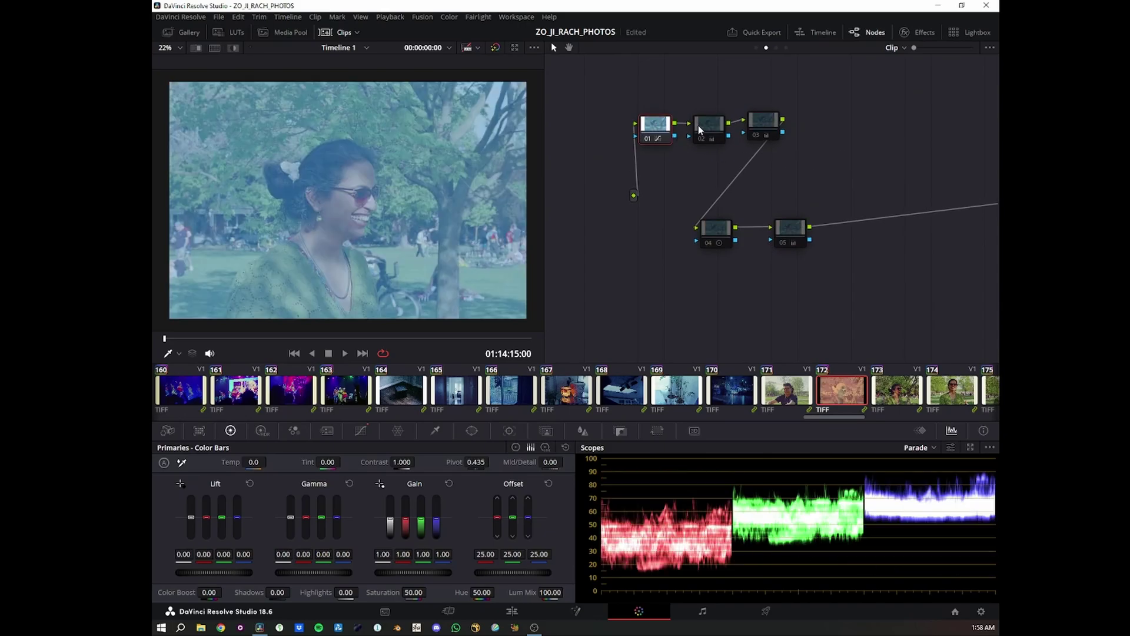
click(704, 136)
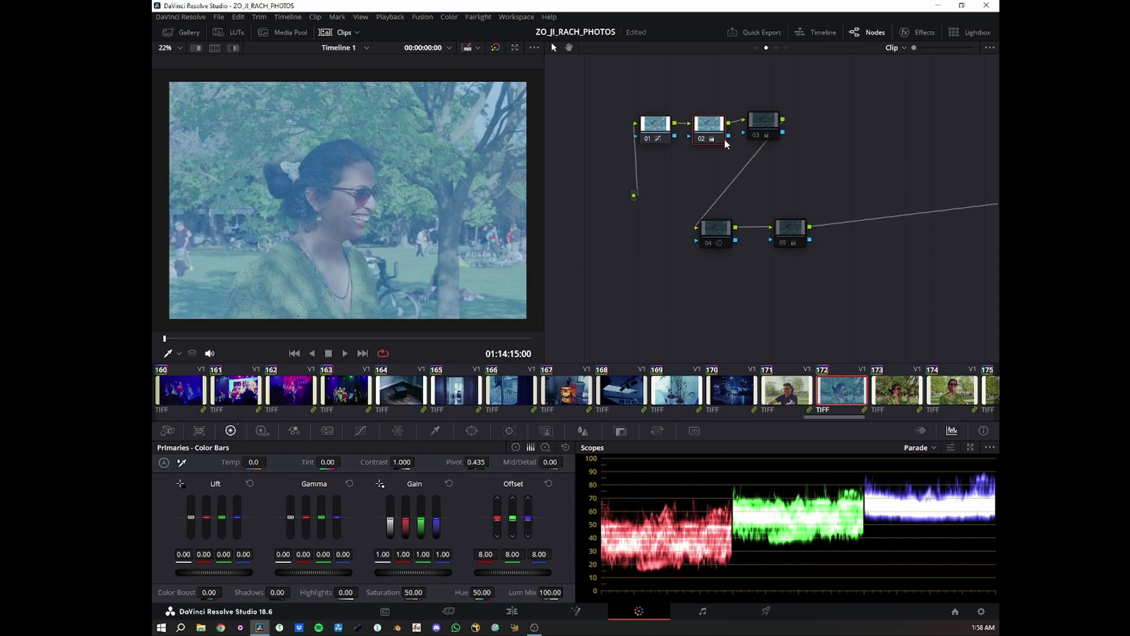
click(762, 125)
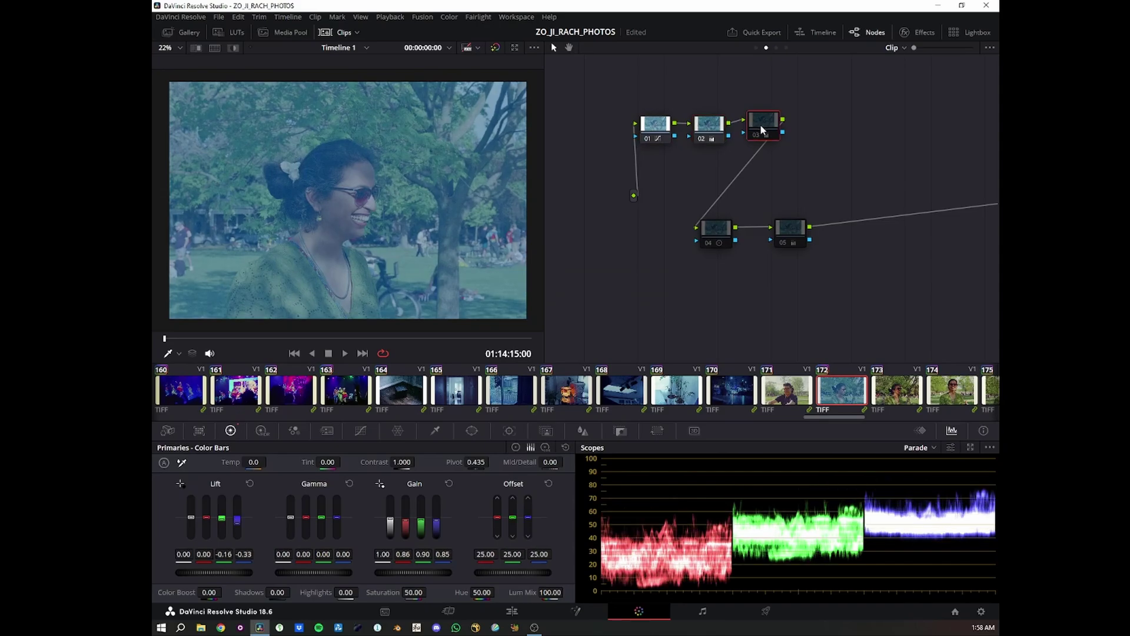
key(ctrl+d)
key(ctrl+d)
key(ctrl+d)
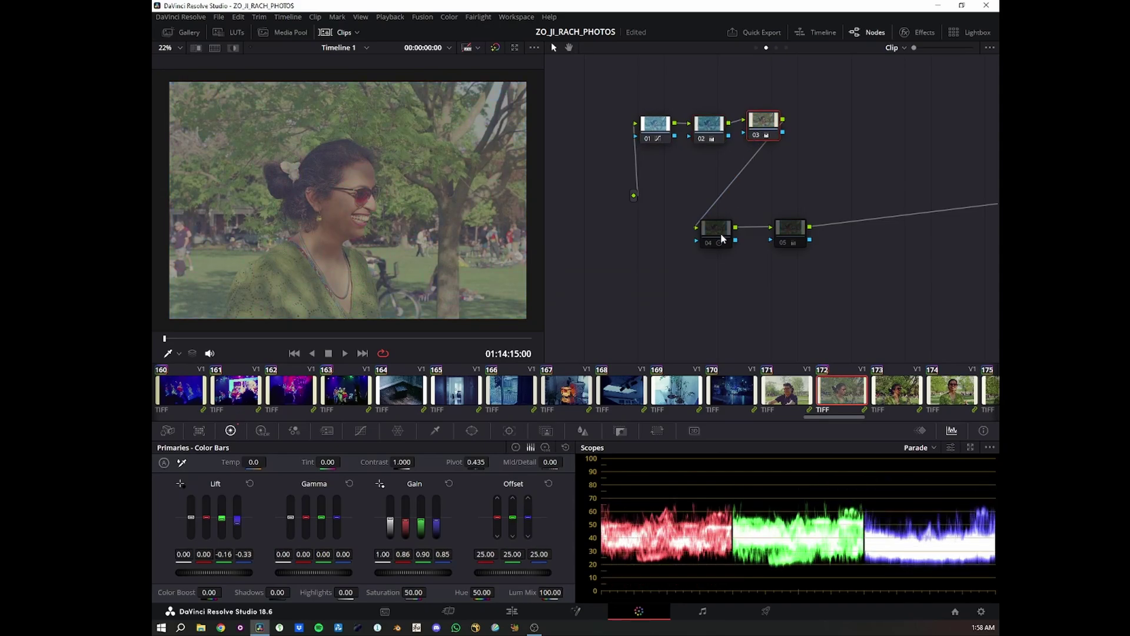
click(723, 239)
key(ctrl+d)
key(ctrl+d)
key(ctrl+d)
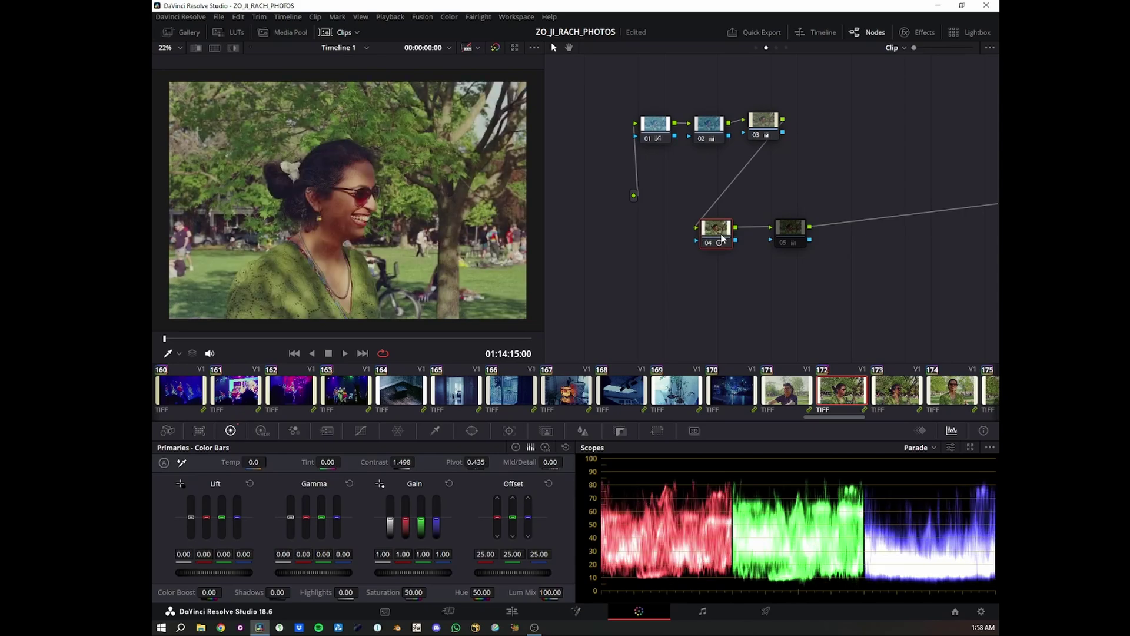
click(783, 228)
key(ctrl+d)
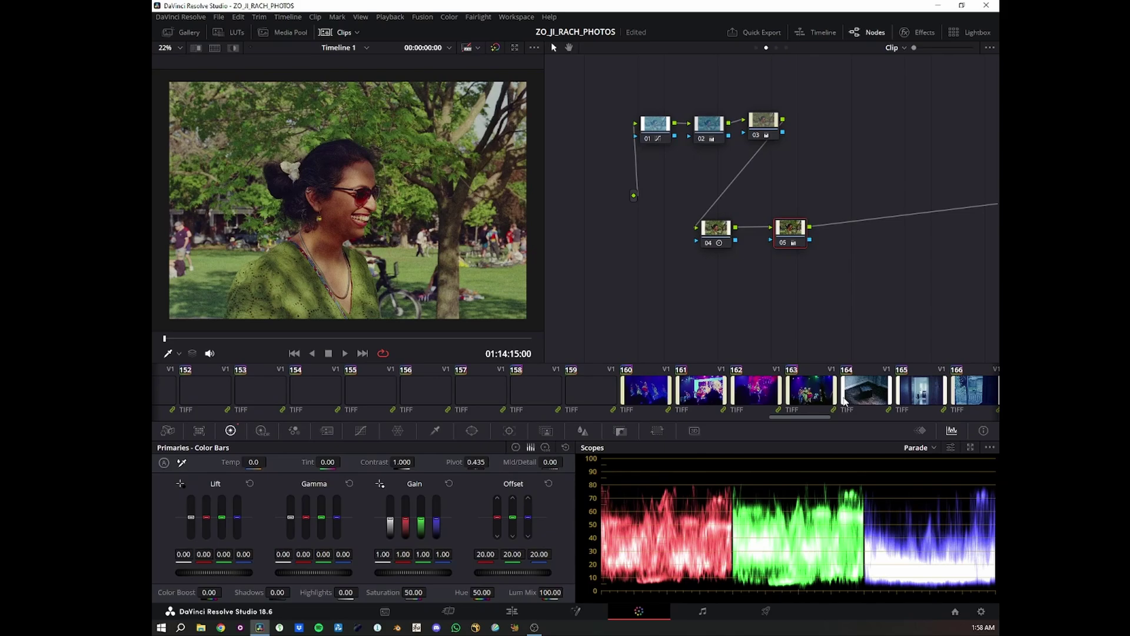
- Open clip 161's stage photo and compare its seven-node grade with the ungraded image
scroll(836, 391, left, 1)
click(765, 390)
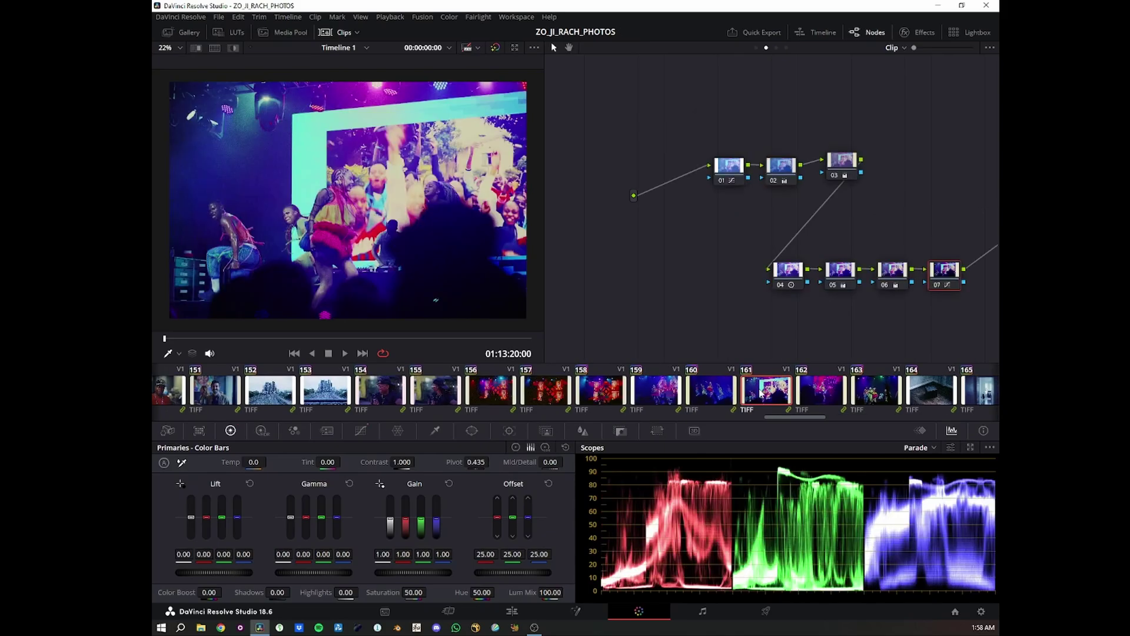
drag(757, 242, 732, 251)
key(shift+d)
key(shift+d)
key(shift+d)
key(shift+d)
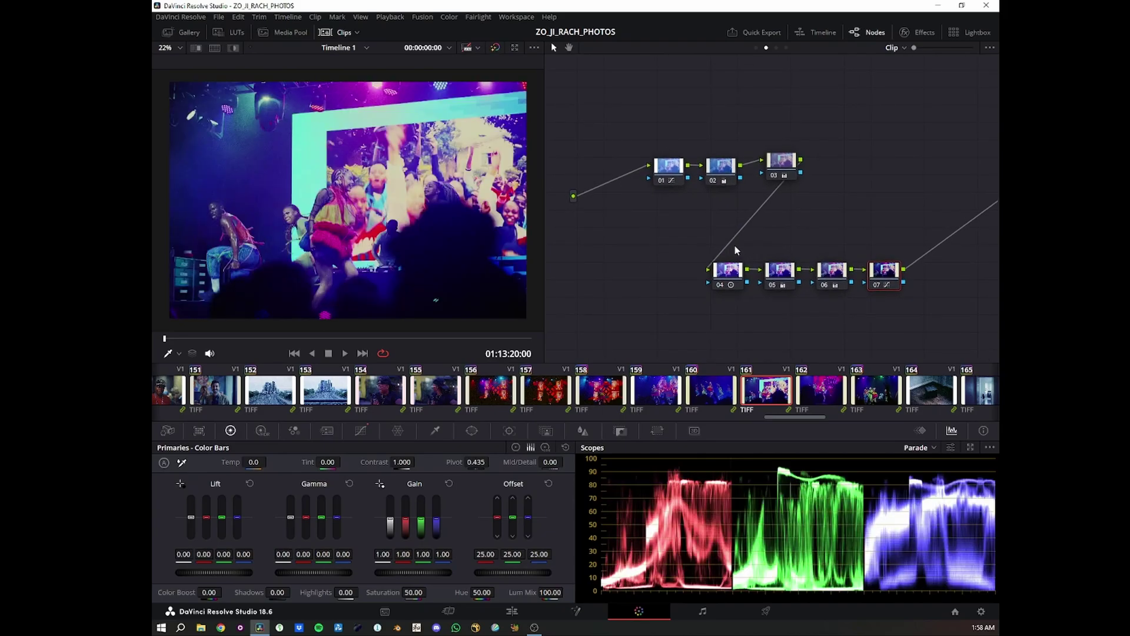
key(ctrl+d)
key(ctrl+d)
key(ctrl+d)
key(ctrl+d)
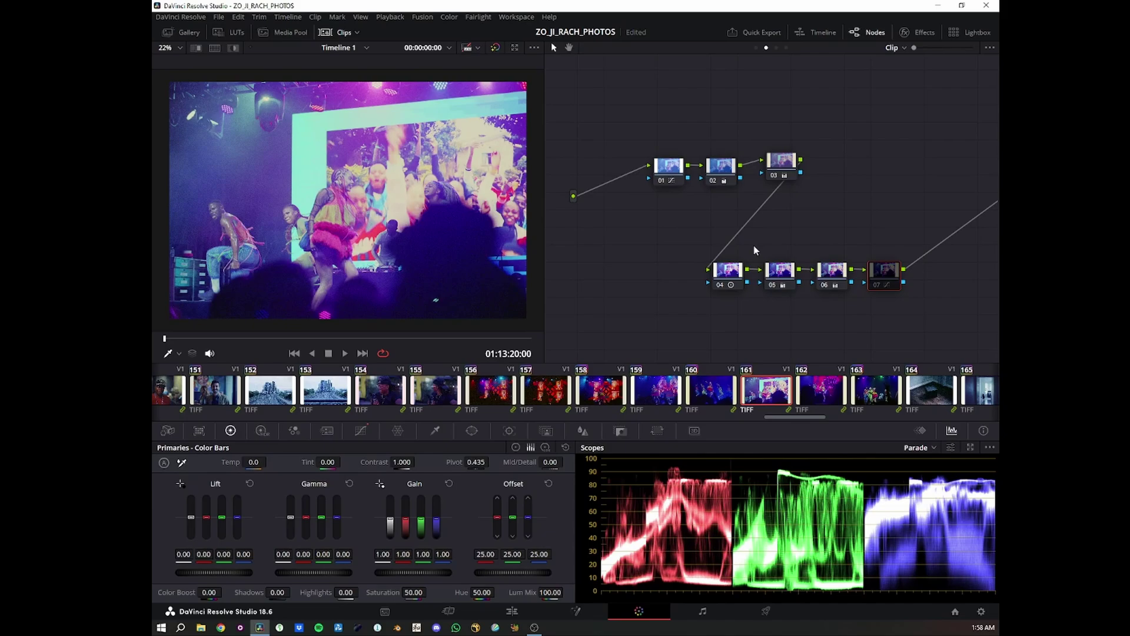
- Inspect node 06's lift balance and toggle node 05's offset to compare
click(831, 278)
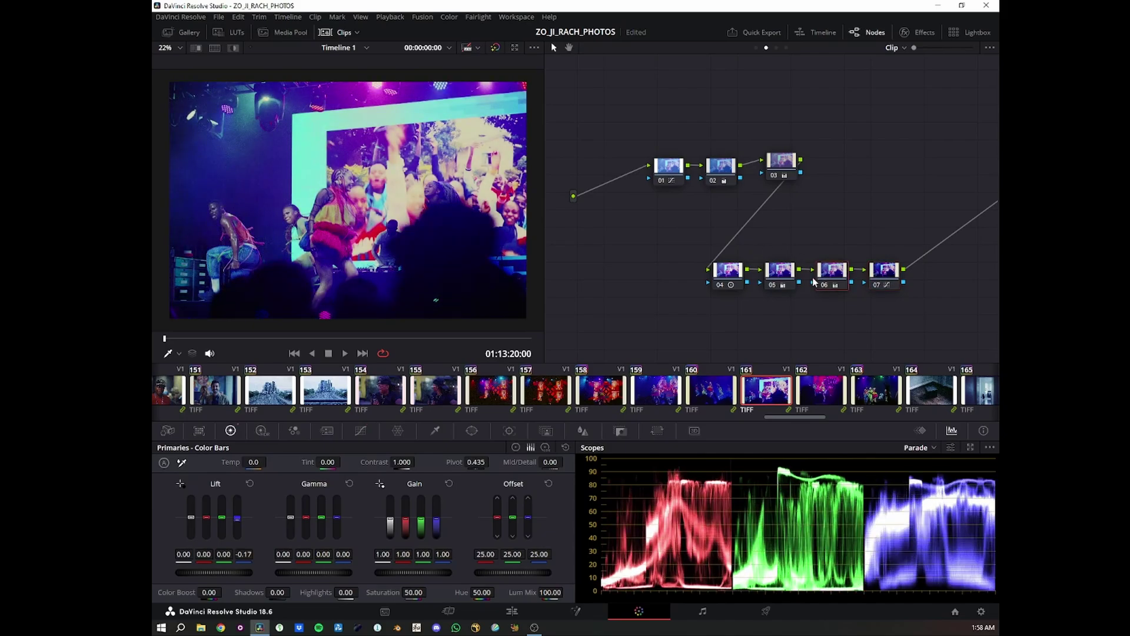
click(776, 277)
key(ctrl+d)
key(ctrl+d)
- Scroll the clip strip and open clip 144's camera-on-tripod image
scroll(586, 404, left, 4)
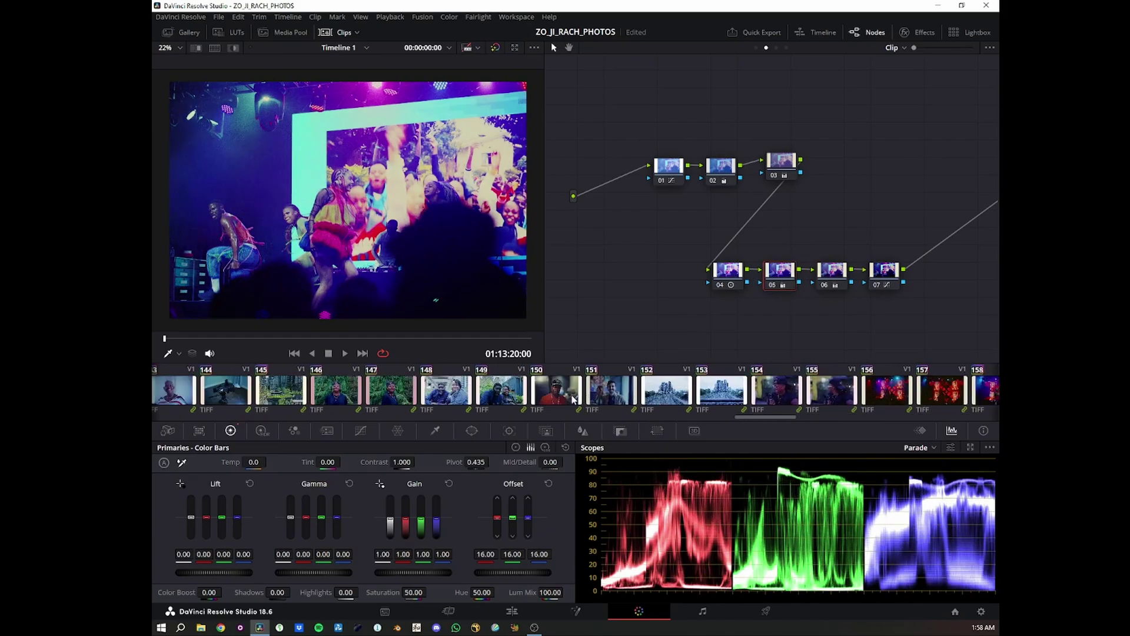
scroll(476, 394, left, 2)
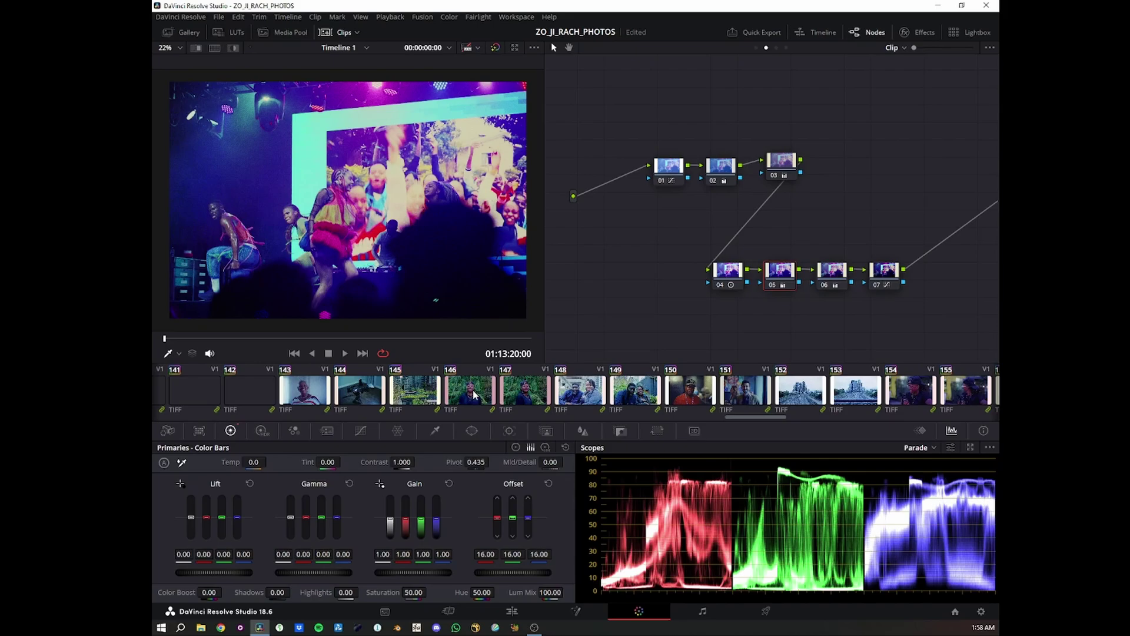
click(365, 395)
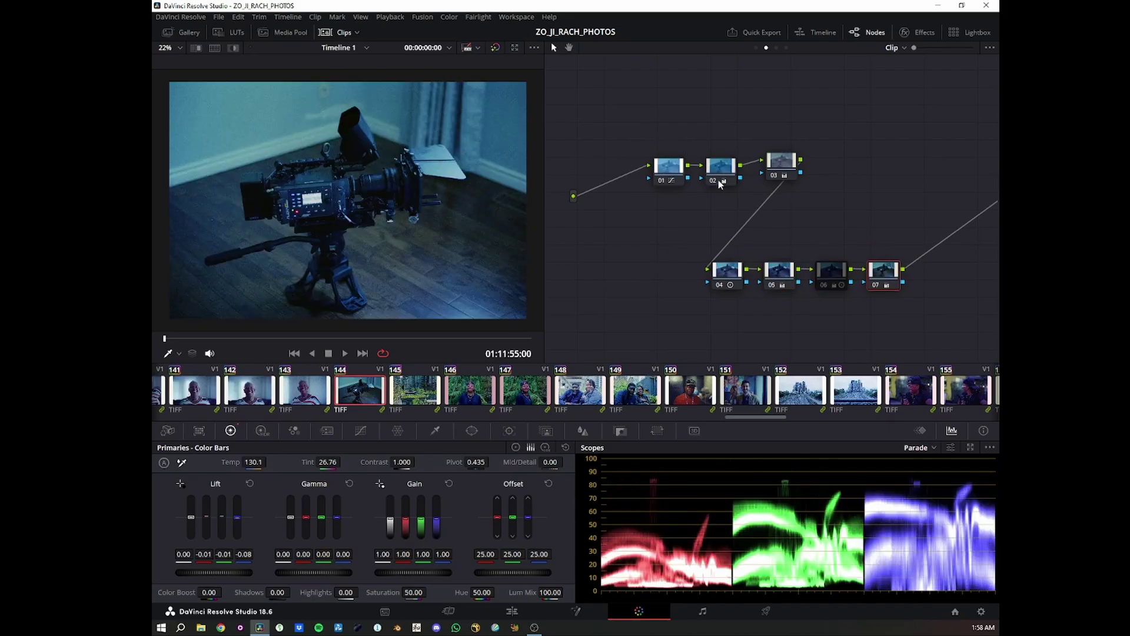
click(827, 274)
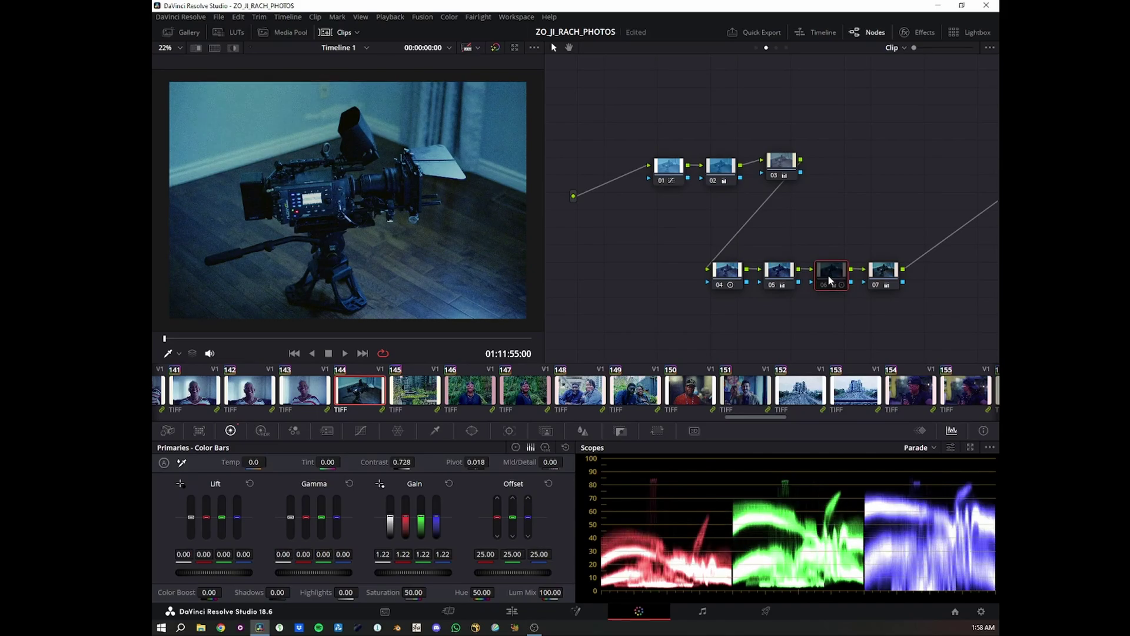
key(ctrl+d)
key(ctrl+d)
key(ctrl+d)
click(873, 269)
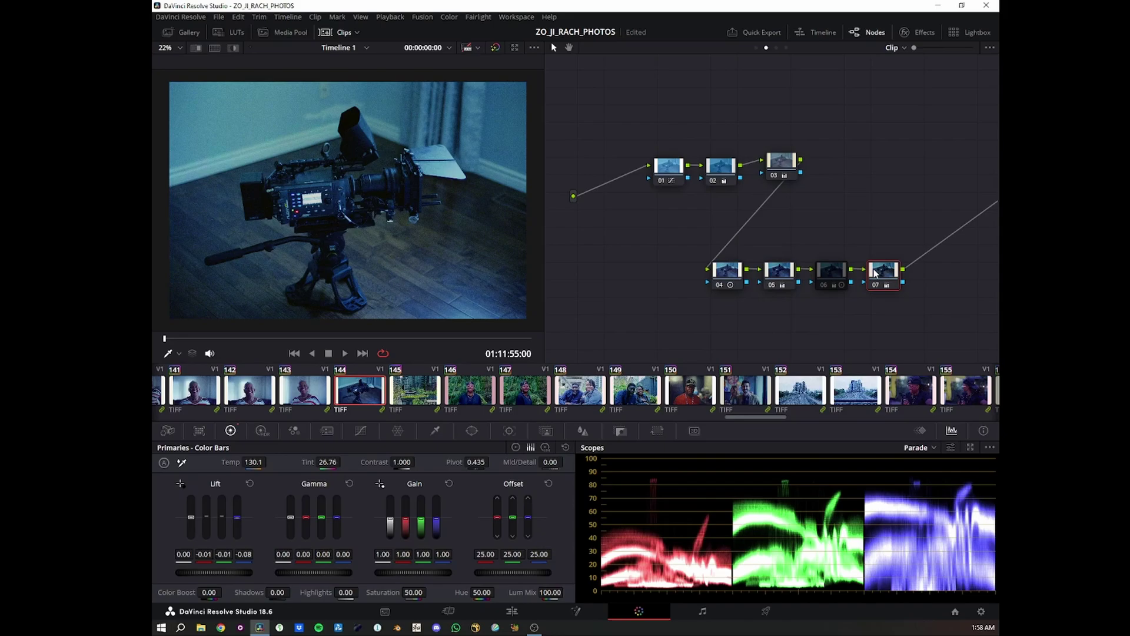
click(792, 280)
key(ctrl+d)
key(ctrl+d)
key(ctrl+d)
key(ctrl+d)
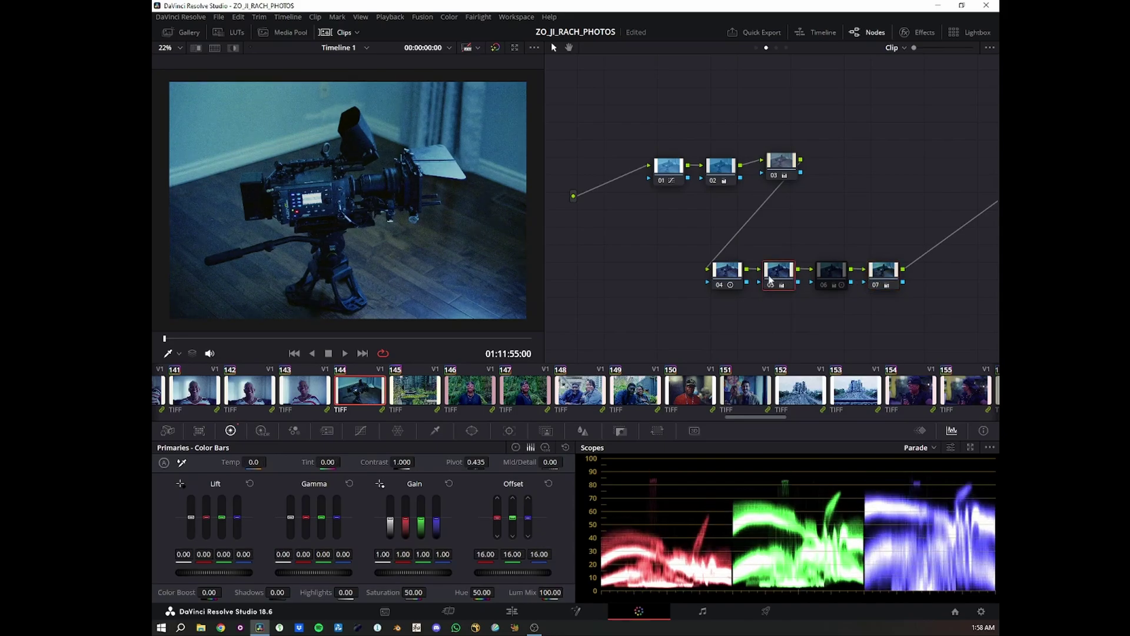
click(724, 274)
key(ctrl+d)
key(ctrl+d)
key(ctrl+d)
key(ctrl+d)
click(790, 166)
key(ctrl+d)
key(ctrl+d)
key(ctrl+d)
key(ctrl+d)
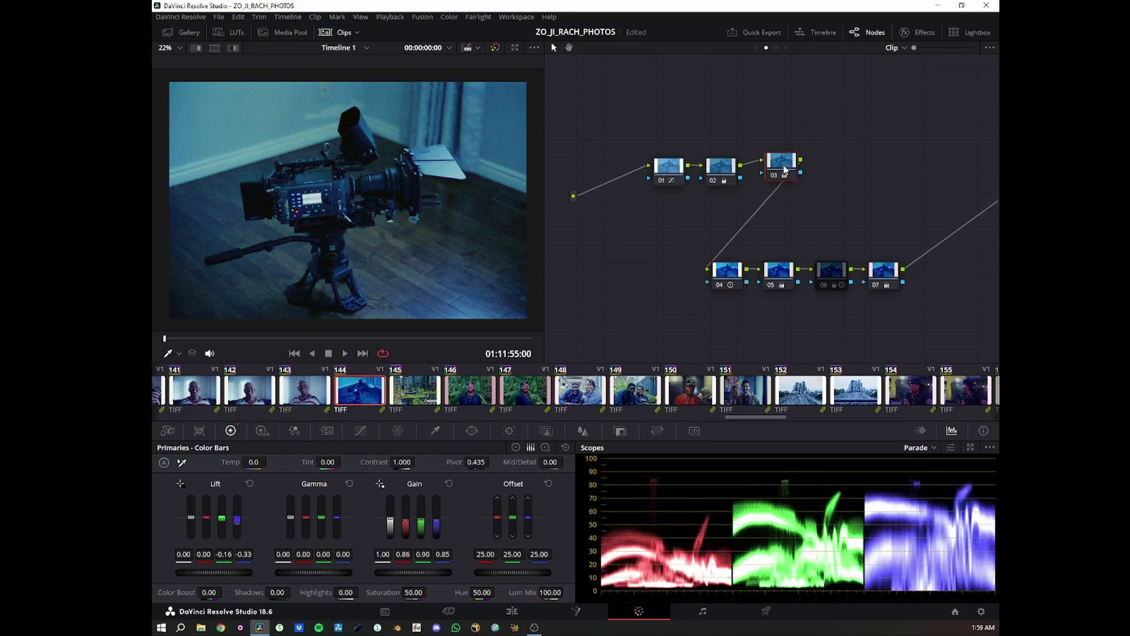
key(ctrl+d)
click(726, 177)
key(ctrl+d)
key(ctrl+d)
key(ctrl+d)
key(ctrl+d)
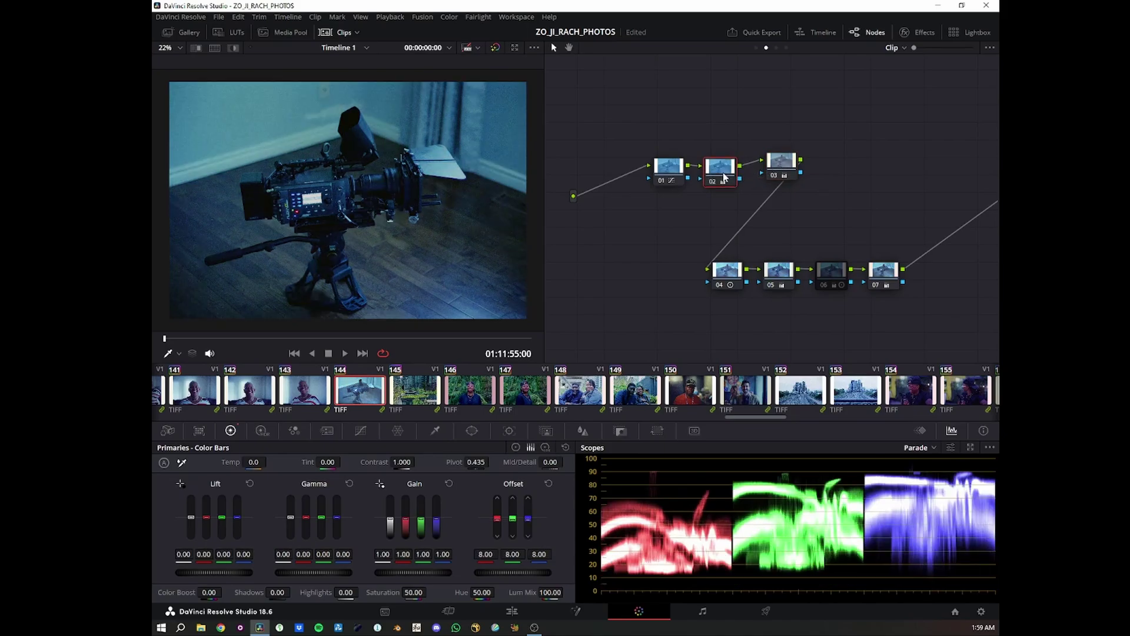
click(668, 173)
key(ctrl+d)
key(ctrl+d)
key(ctrl+d)
key(ctrl+d)
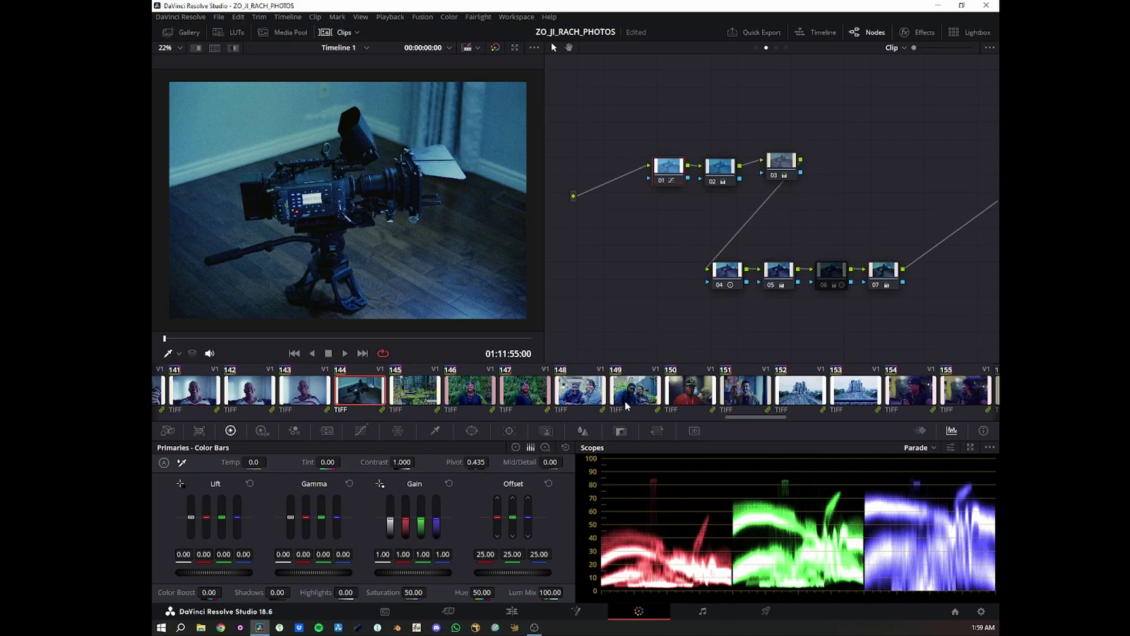
- Open clip 164's box photo and toggle all six nodes to compare against the raw negative
scroll(626, 405, down, 5)
scroll(853, 402, down, 1)
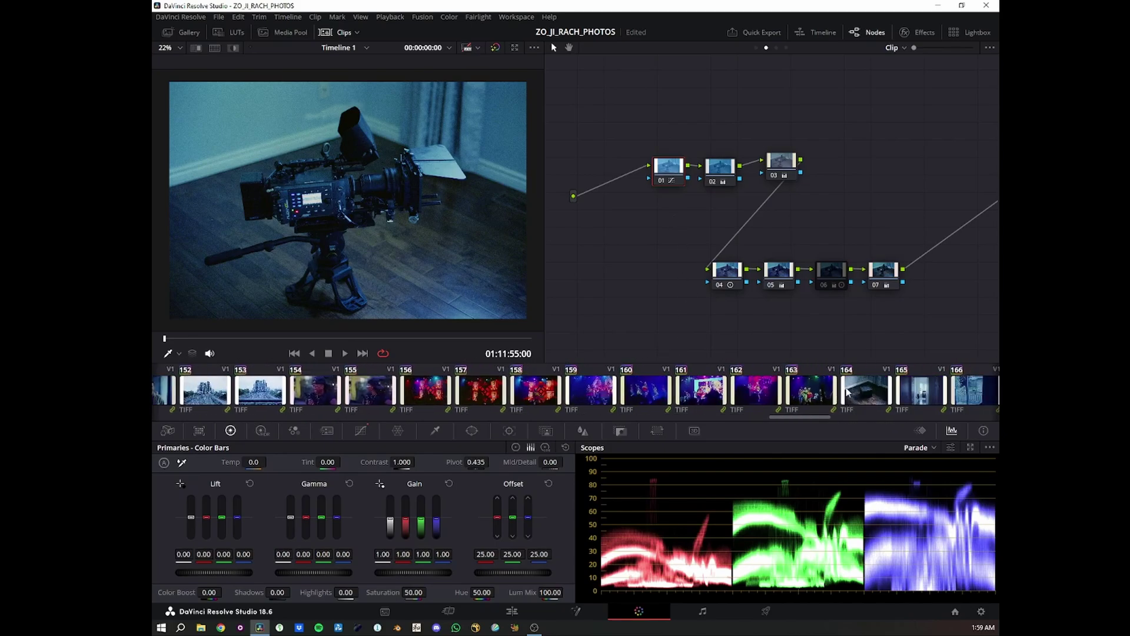
click(851, 391)
drag(635, 117, 909, 303)
key(ctrl+d)
key(ctrl+d)
key(ctrl+d)
key(ctrl+d)
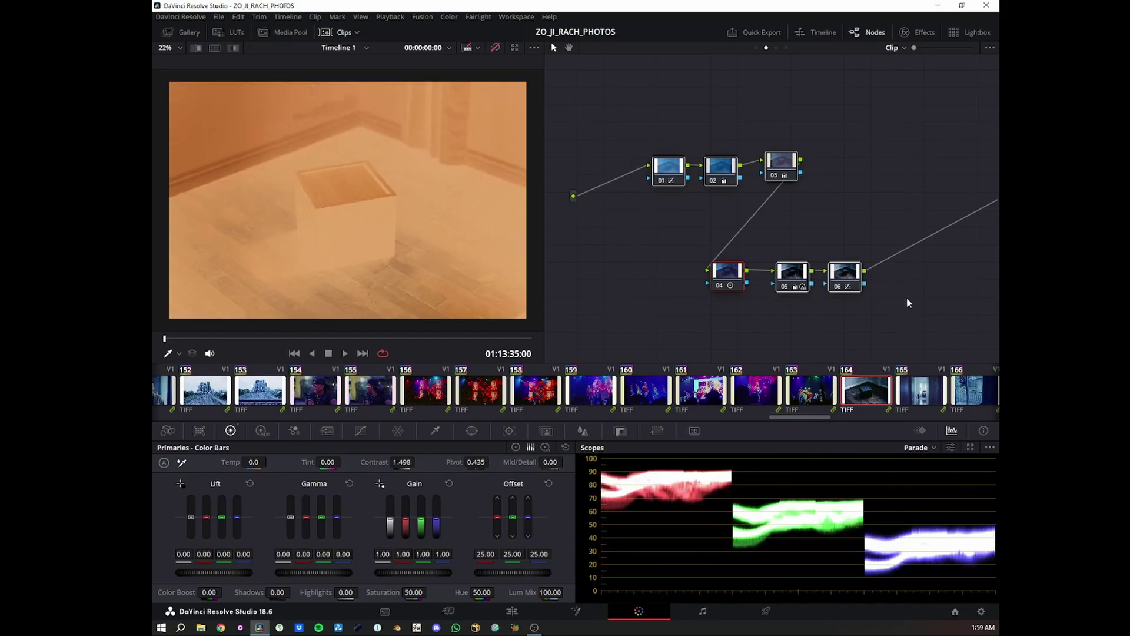
key(ctrl+d)
key(ctrl+d)
key(ctrl+d)
key(ctrl+d)
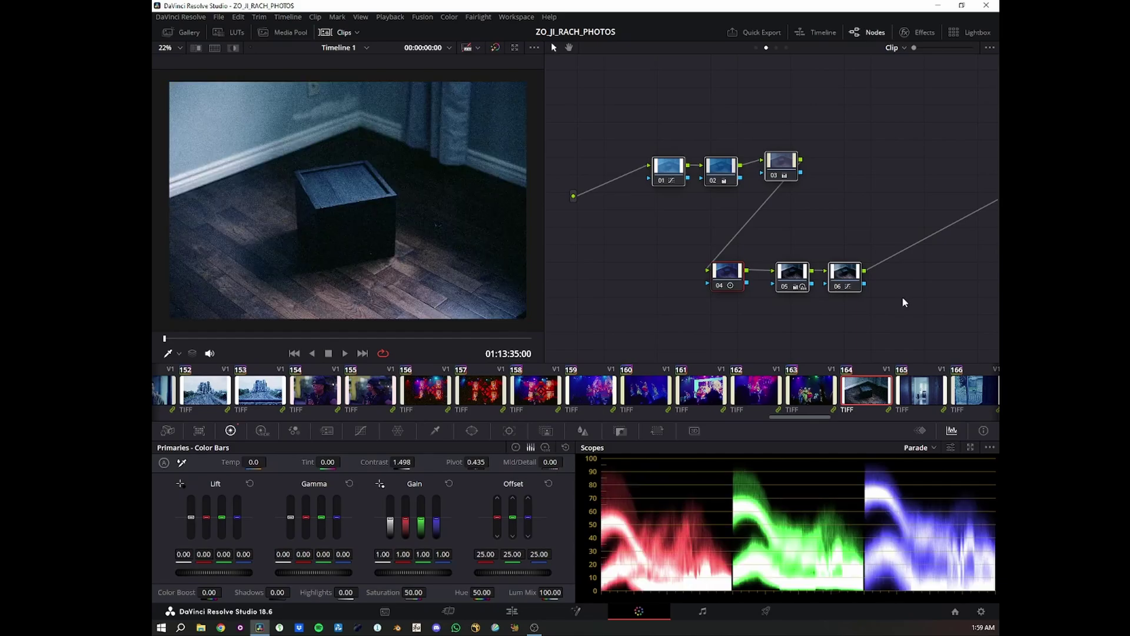
key(ctrl+d)
key(ctrl+d)
key(ctrl+d)
key(ctrl+d)
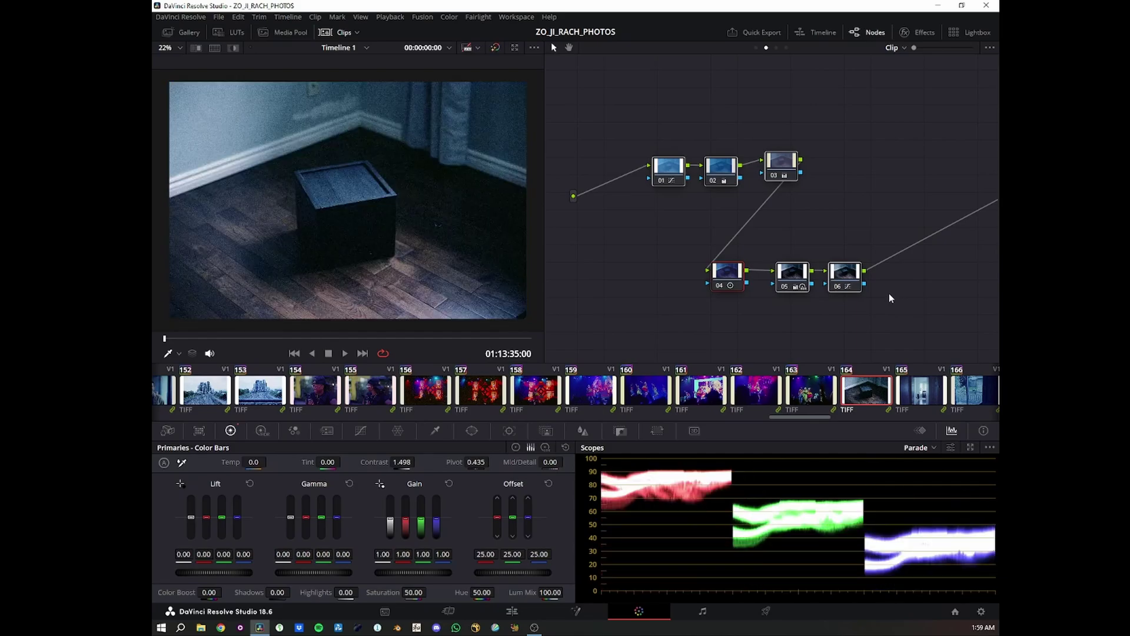
- Toggle nodes 06, 05 and 04 individually to see each one's contribution
click(850, 275)
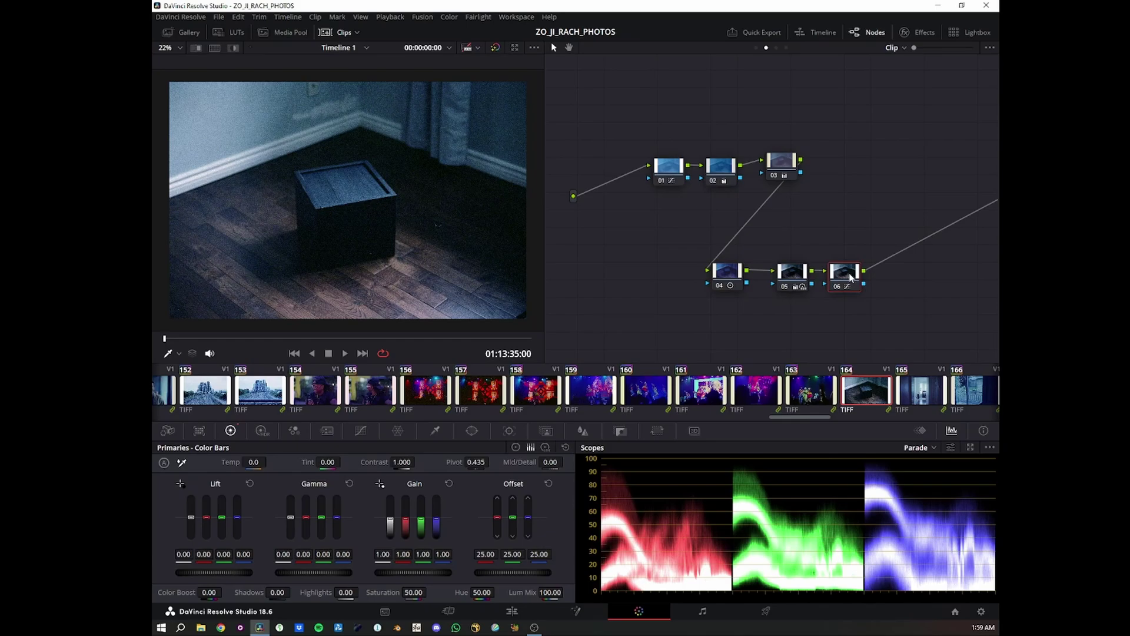
key(ctrl+d)
key(ctrl+d)
click(792, 279)
key(ctrl+d)
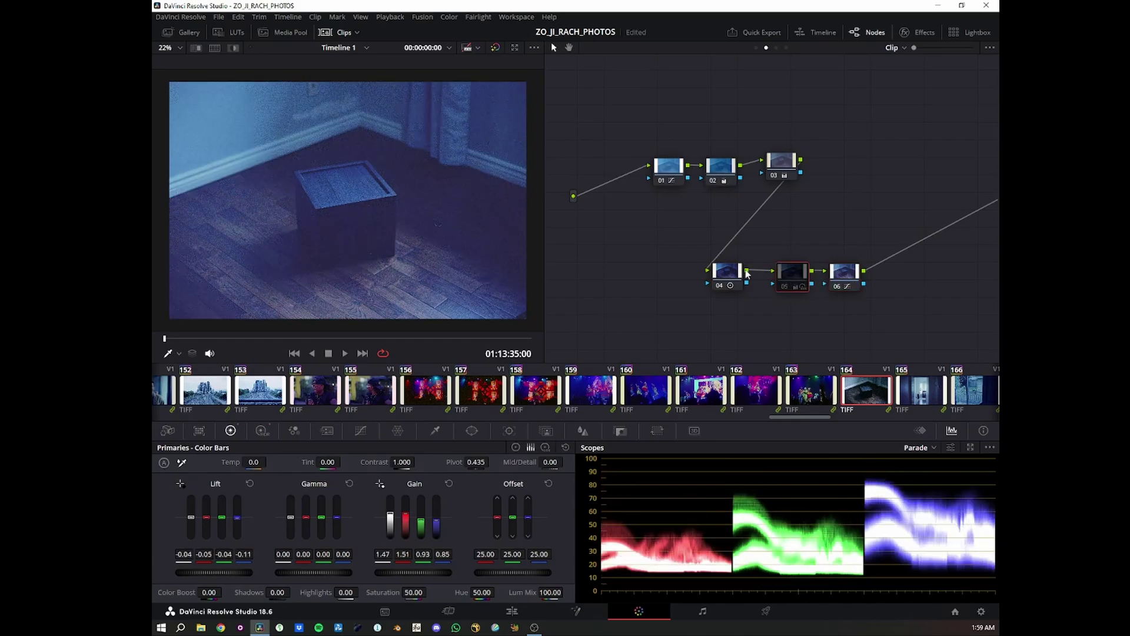
key(ctrl+d)
click(733, 266)
key(ctrl+d)
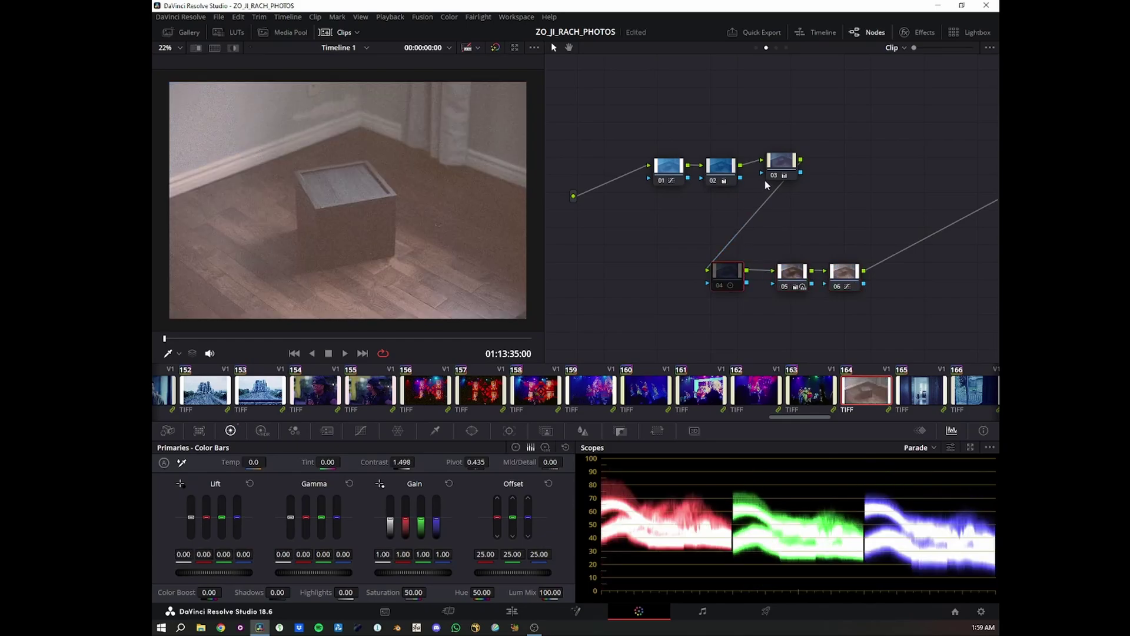
key(ctrl+d)
click(781, 168)
- Toggle nodes 03, 02 and 01 individually, revealing the negative with node 01 off
key(ctrl+d)
key(ctrl+d)
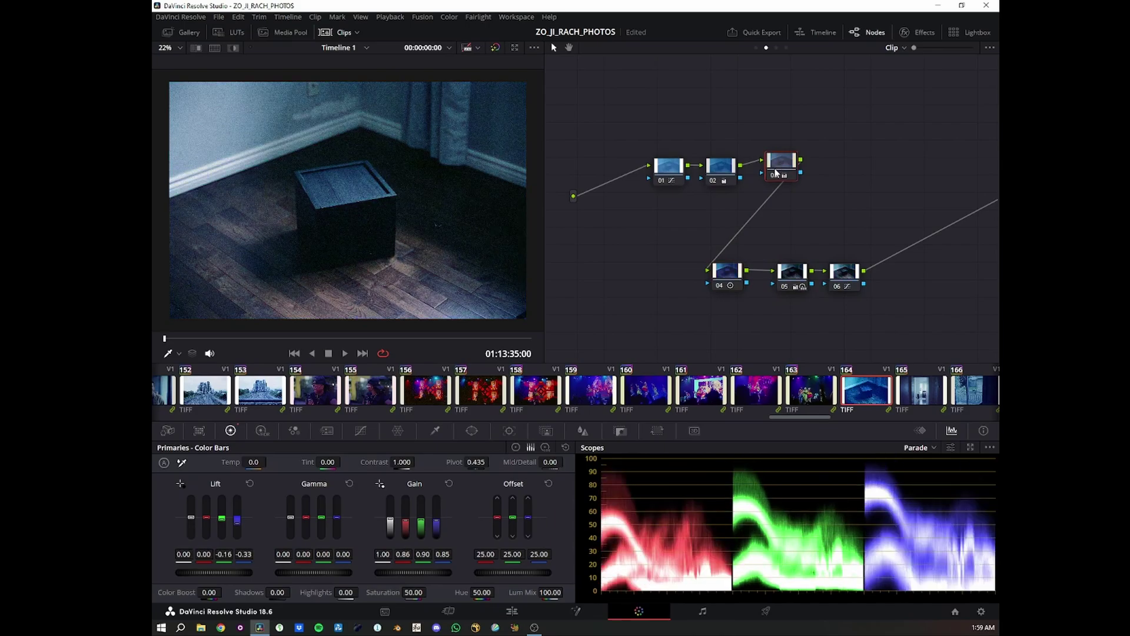
key(ctrl+d)
key(ctrl+d)
click(723, 176)
key(ctrl+d)
key(ctrl+d)
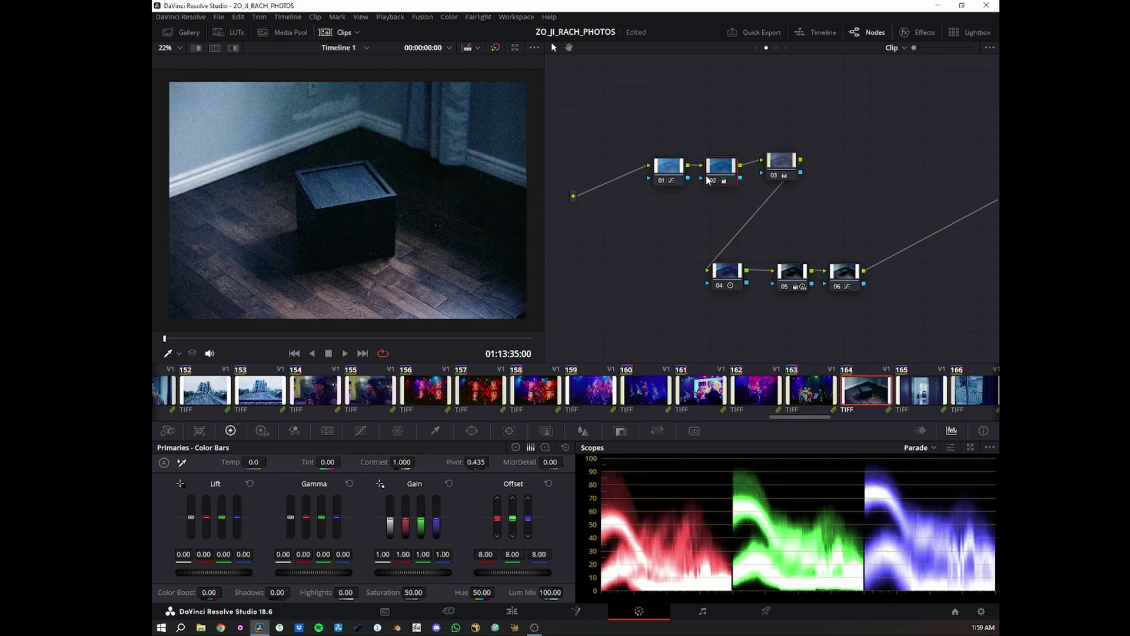
click(676, 171)
key(ctrl+d)
- Compare nodes 02–06 together and the full grade versus ungraded, rechecking nodes 06 and 05
key(ctrl+d)
key(ctrl+d)
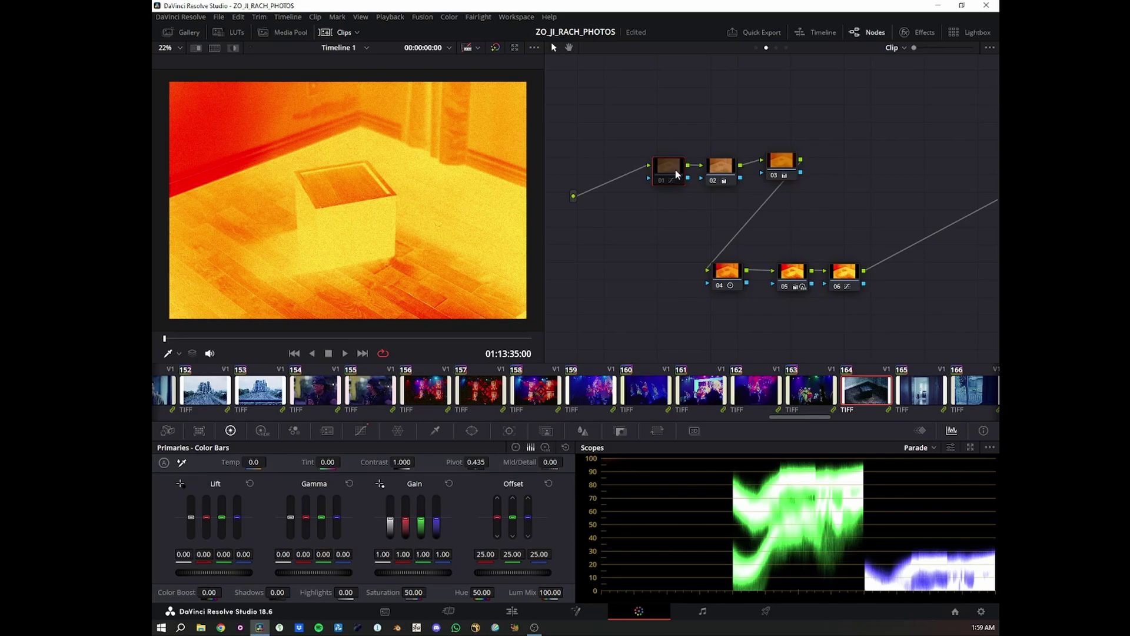
key(ctrl+d)
drag(930, 315, 666, 134)
key(ctrl+d)
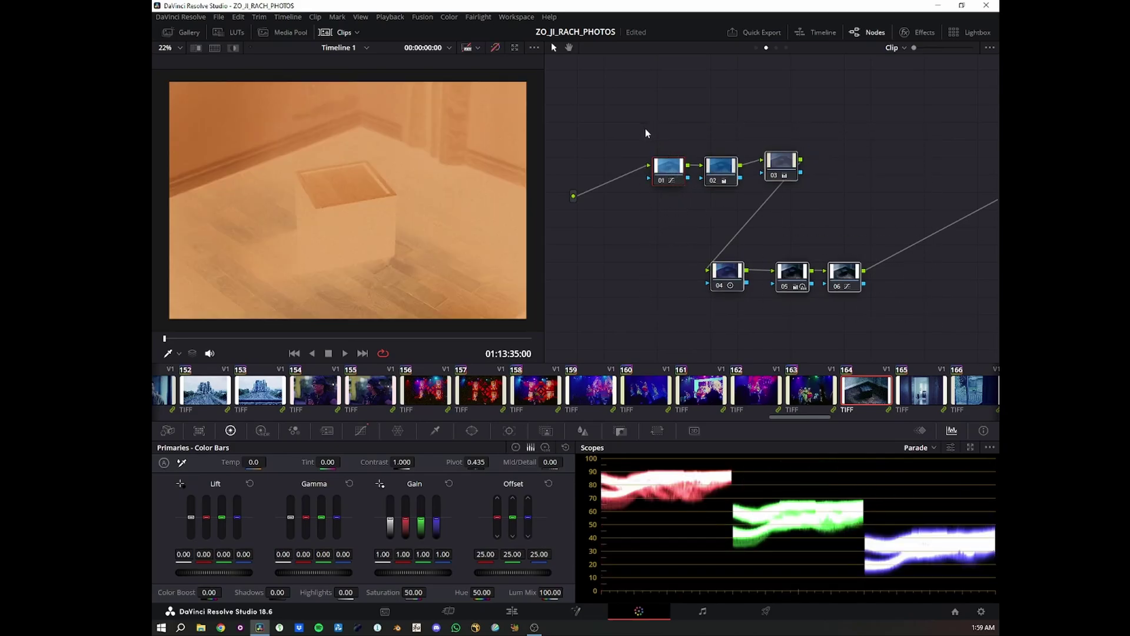
key(ctrl+d)
key(ctrl+d)
key(ctrl+d)
key(shift+d)
key(shift+d)
key(shift+d)
key(shift+d)
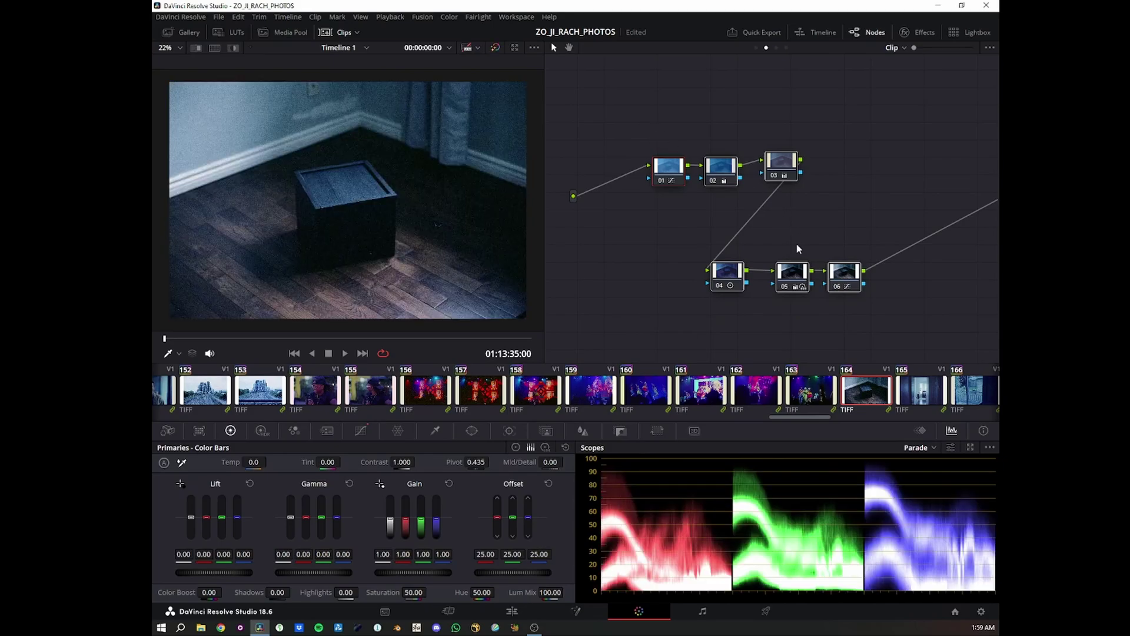
key(ctrl+d)
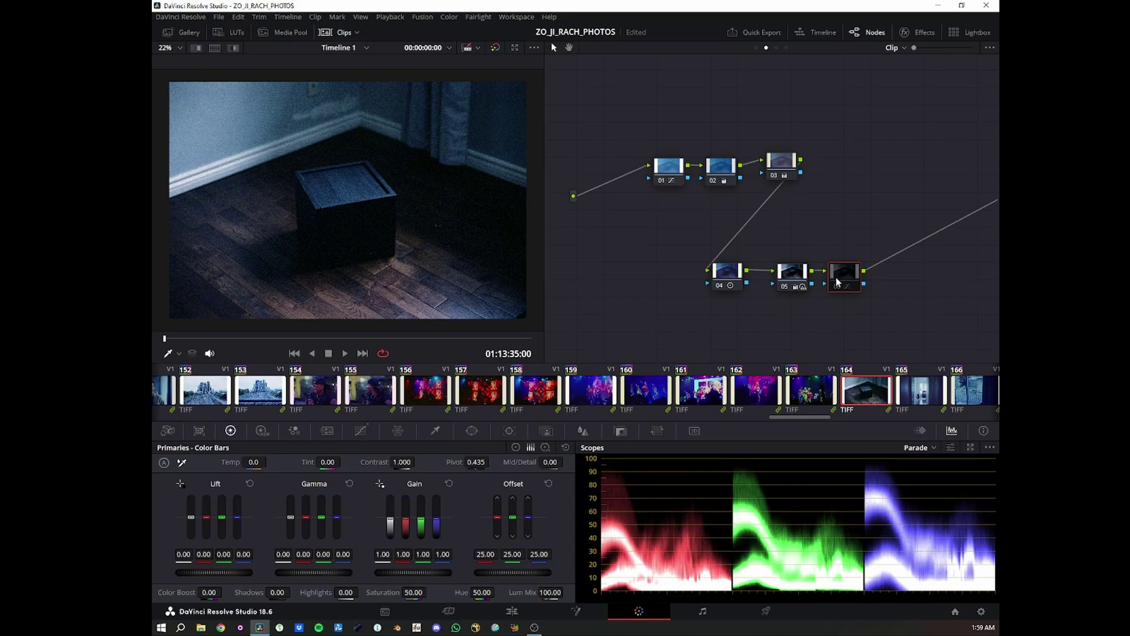
key(ctrl+d)
click(792, 274)
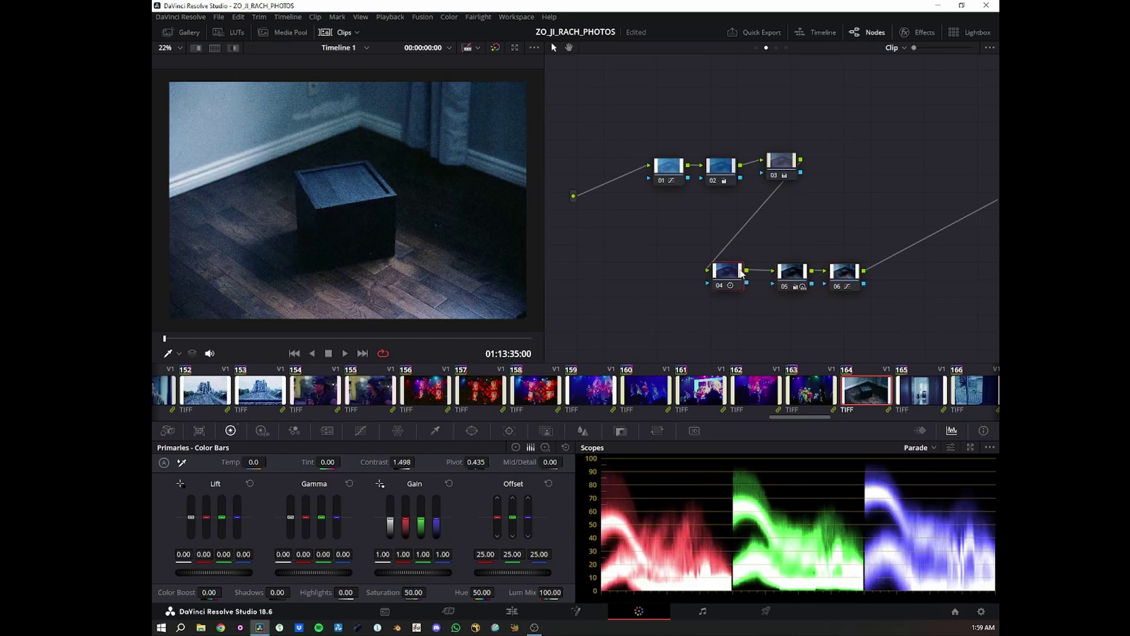
key(ctrl+d)
key(ctrl+d)
click(782, 166)
key(ctrl+d)
key(ctrl+d)
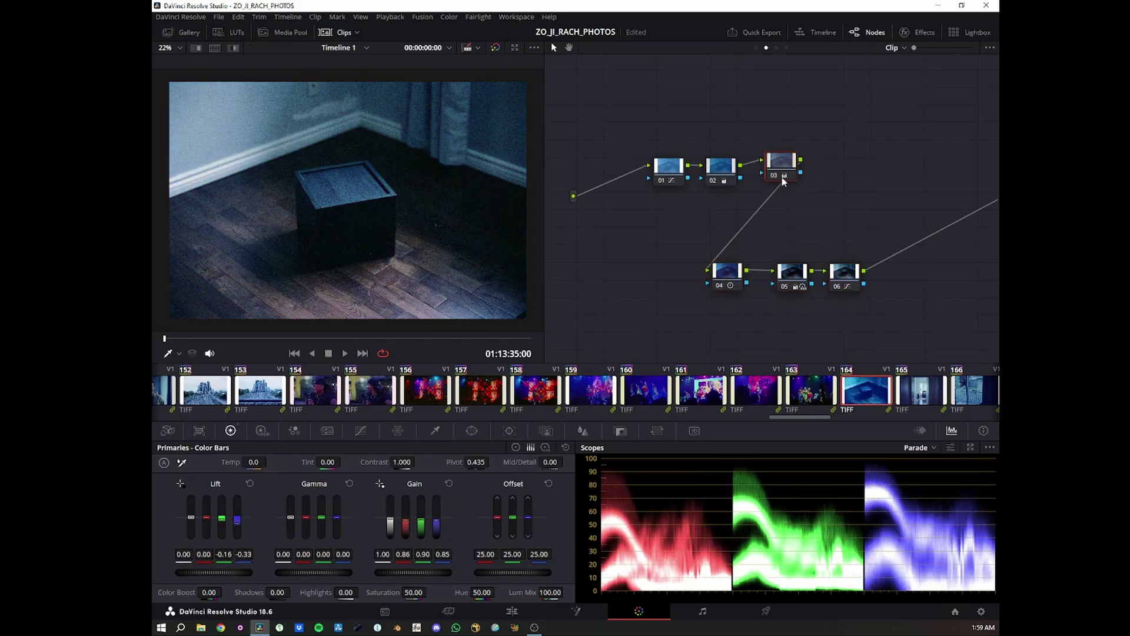
- Add serial node 07 after node 06 with Alt+S, placed lower in the graph
click(845, 270)
drag(784, 248, 611, 204)
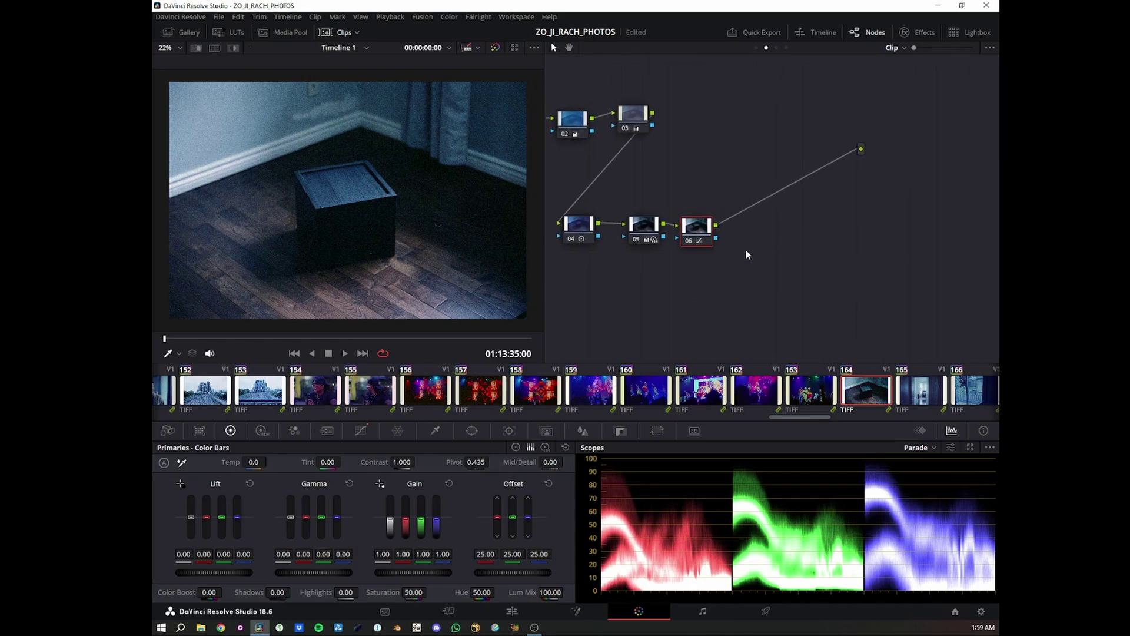
key(alt+s)
drag(749, 239, 754, 303)
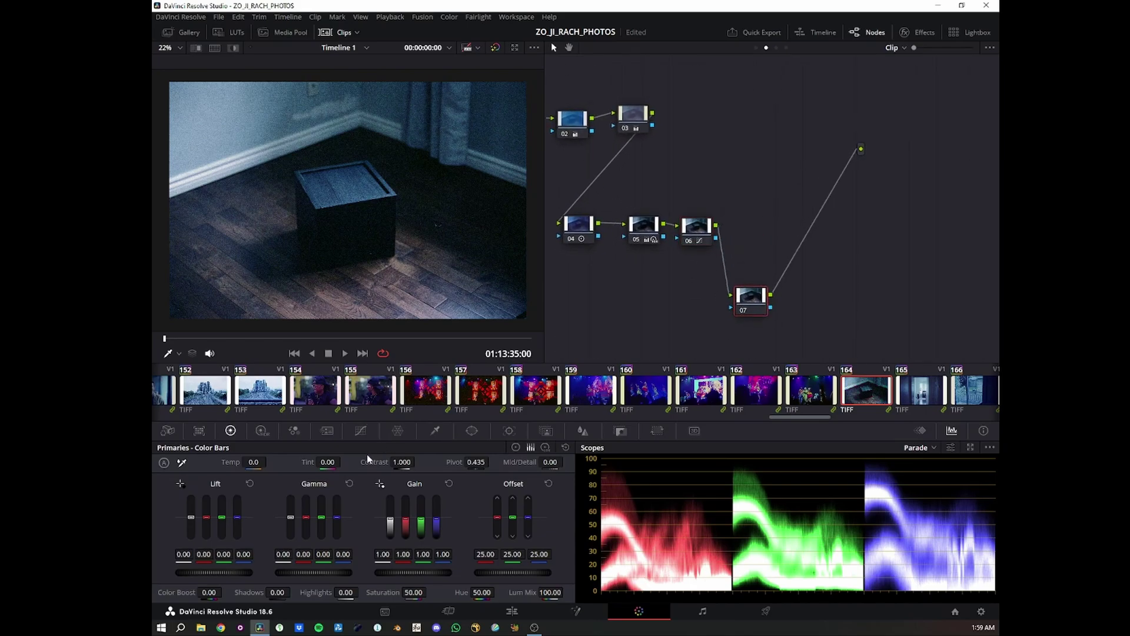
- Raise a custom curve point in node 07's shadows and toggle it to compare
click(373, 432)
right_click(595, 462)
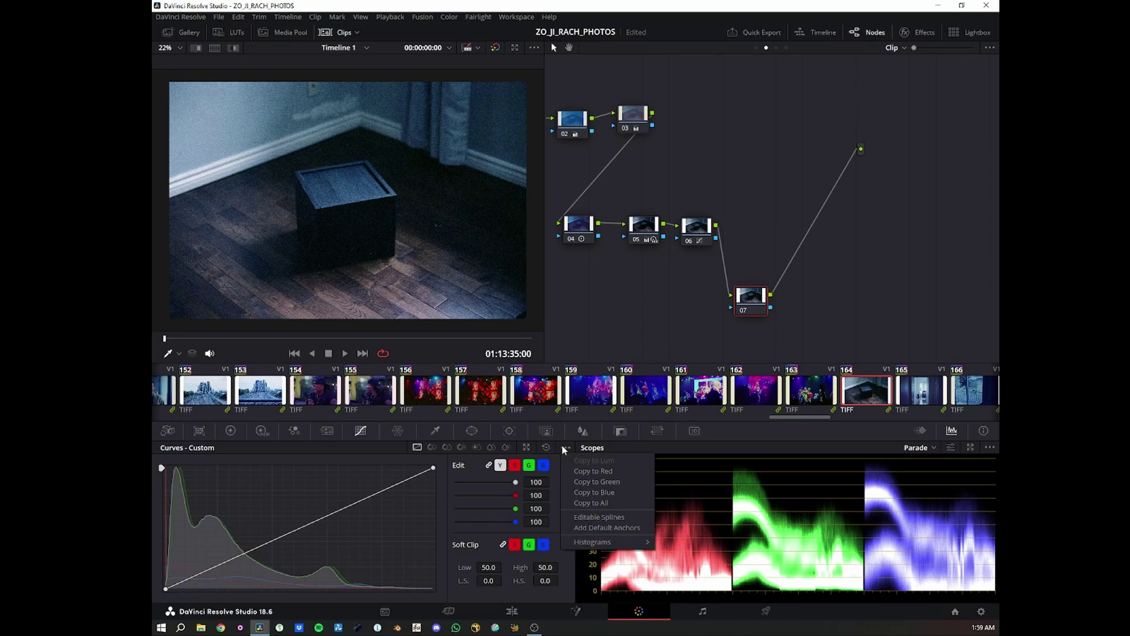
click(606, 518)
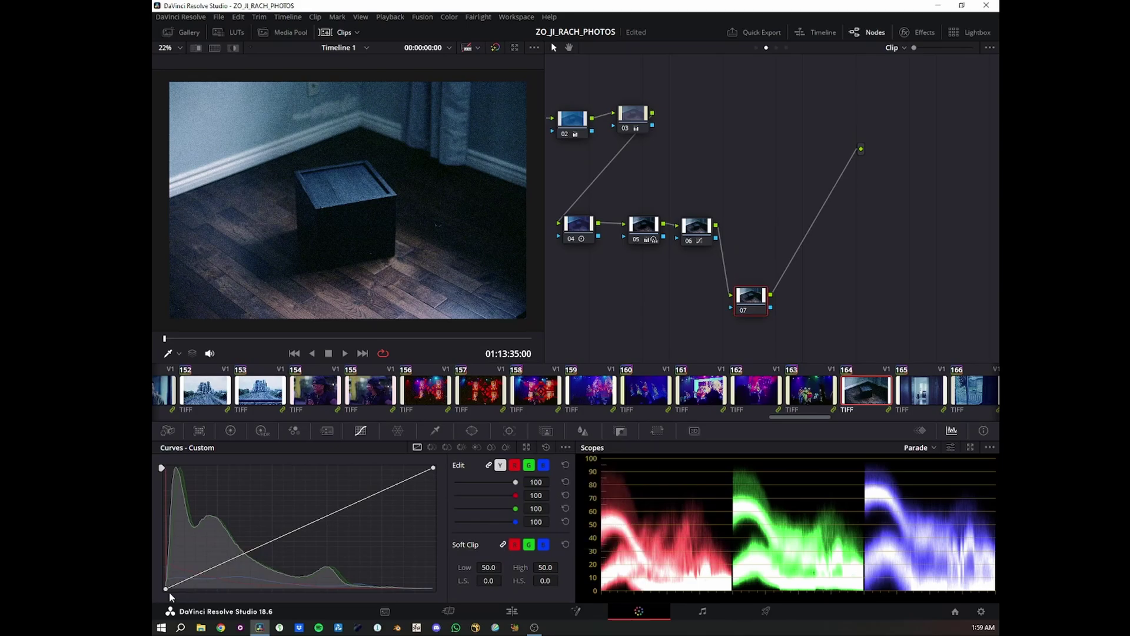
click(254, 548)
mouse_move(255, 548)
mouse_down()
mouse_move(232, 544)
mouse_move(233, 526)
mouse_move(238, 538)
mouse_up()
key(ctrl+d)
key(ctrl+d)
key(ctrl+d)
key(ctrl+d)
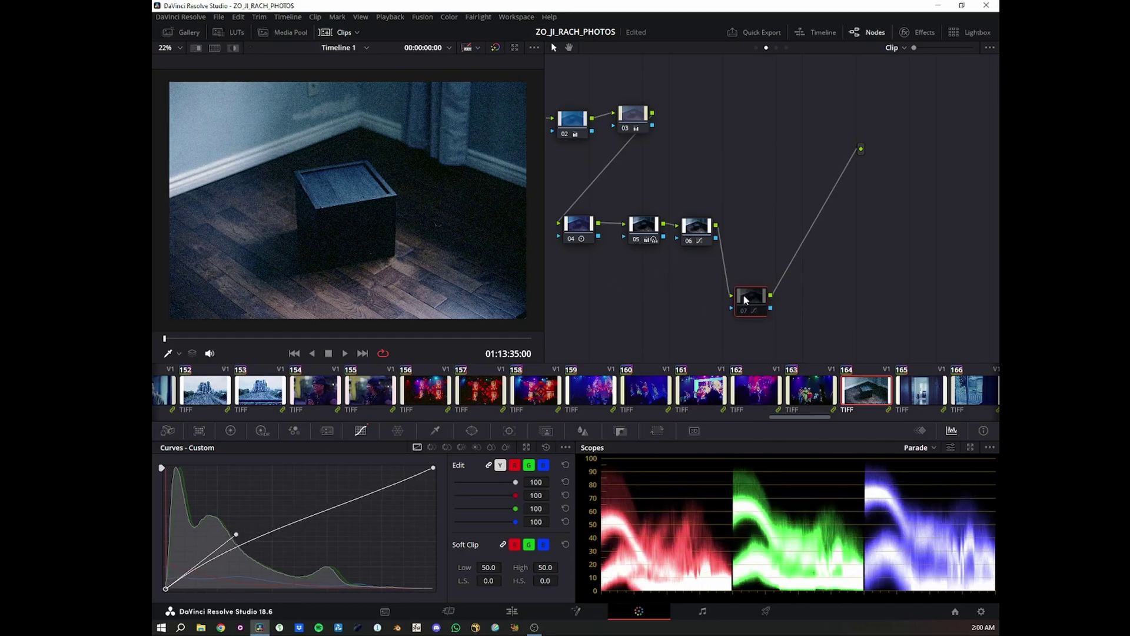
key(ctrl+d)
key(ctrl+d)
key(ctrl+d)
key(ctrl+d)
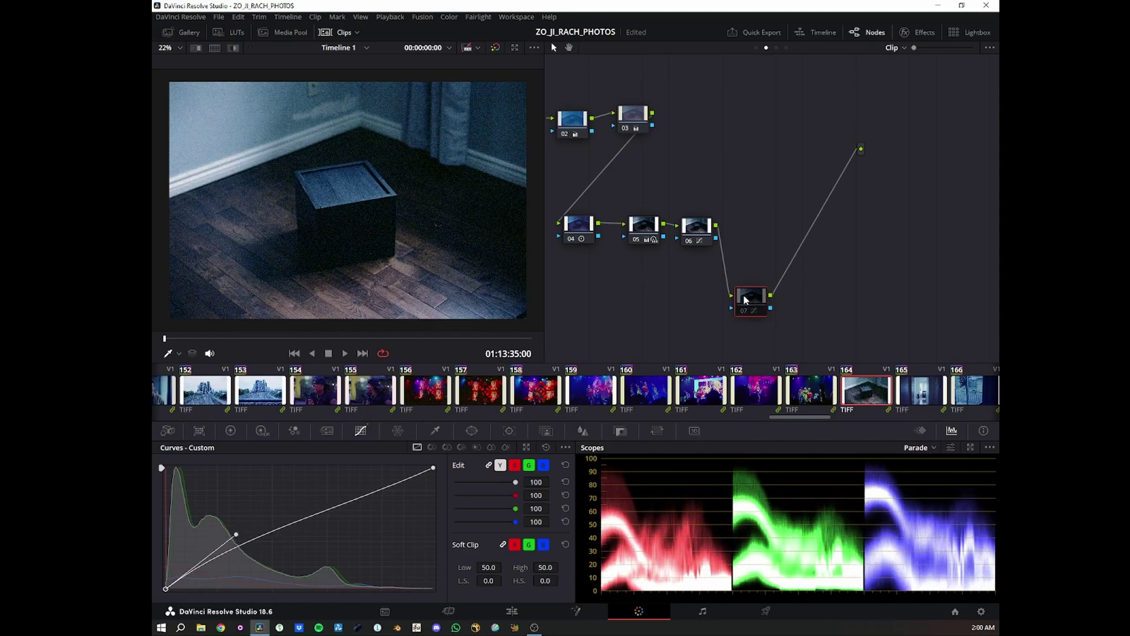